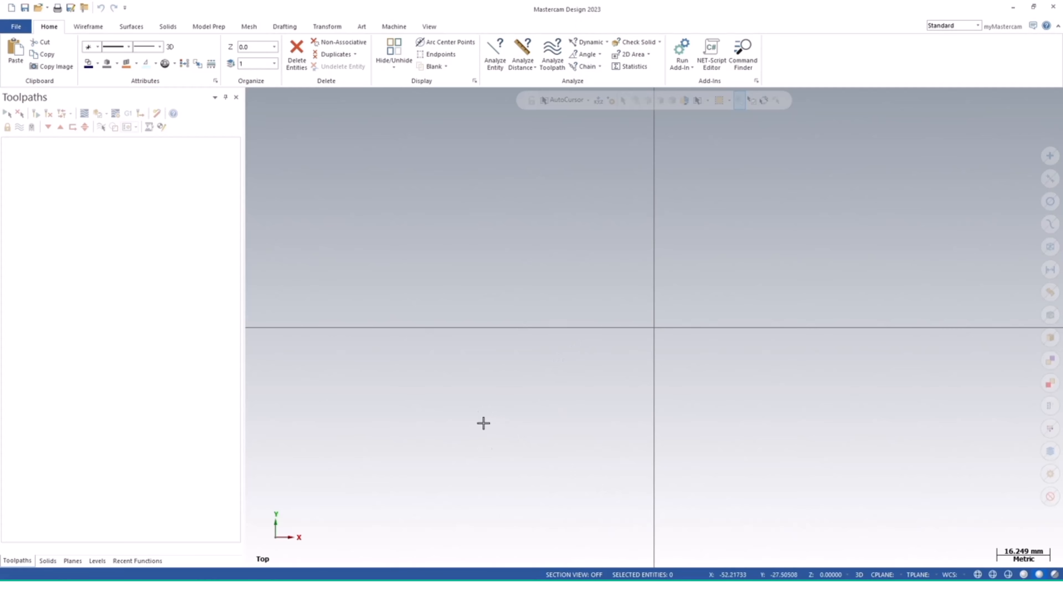
Set the construction plane to Left and place the base point of a six-sided polygon at the origin.
{"action": "left_click", "coordinate": [892, 575]}
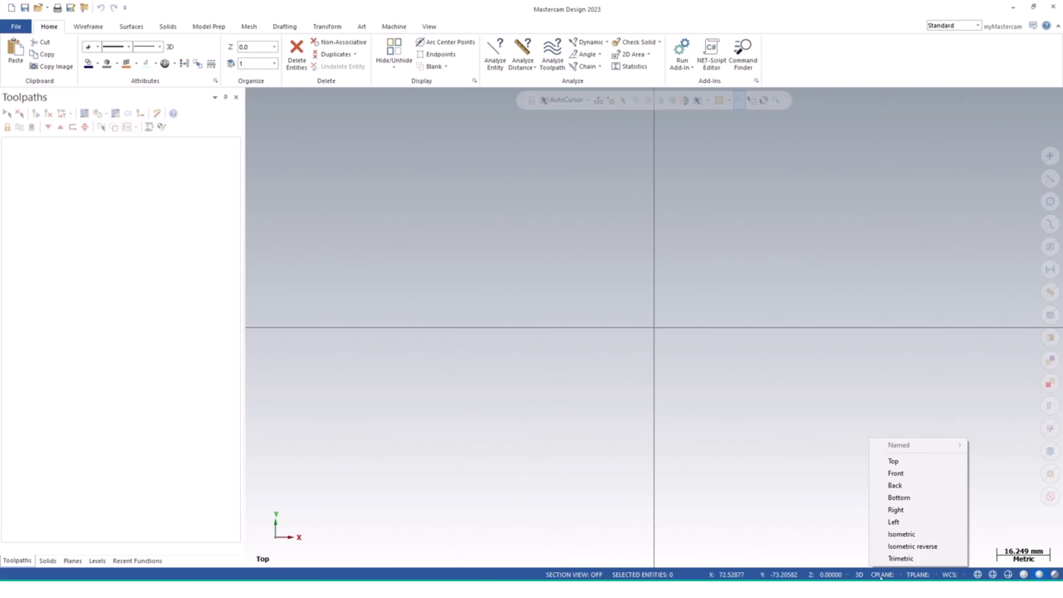
{"action": "left_click", "coordinate": [894, 522]}
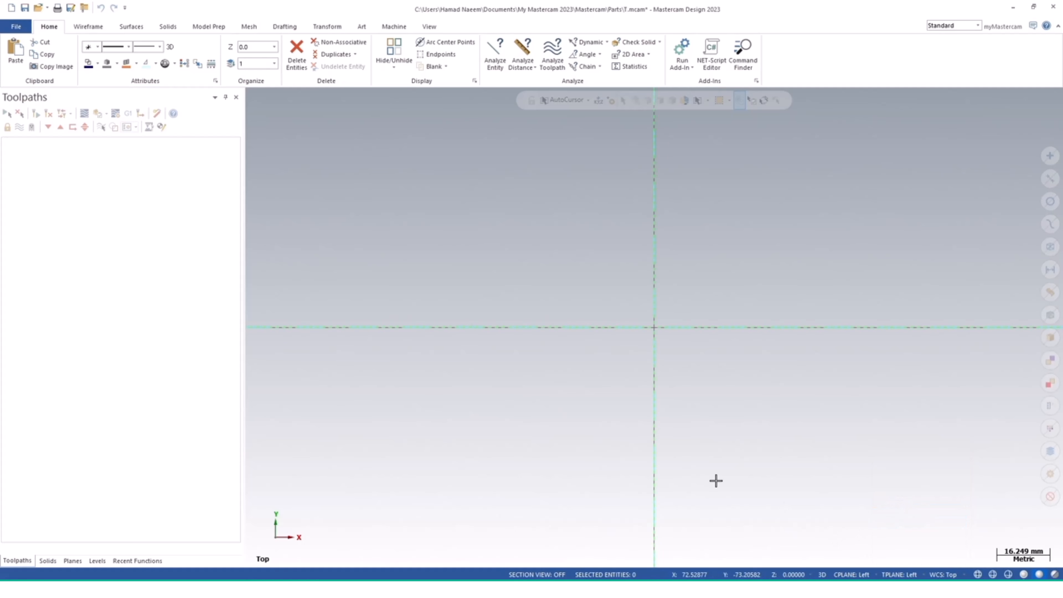
{"action": "left_click", "coordinate": [90, 29]}
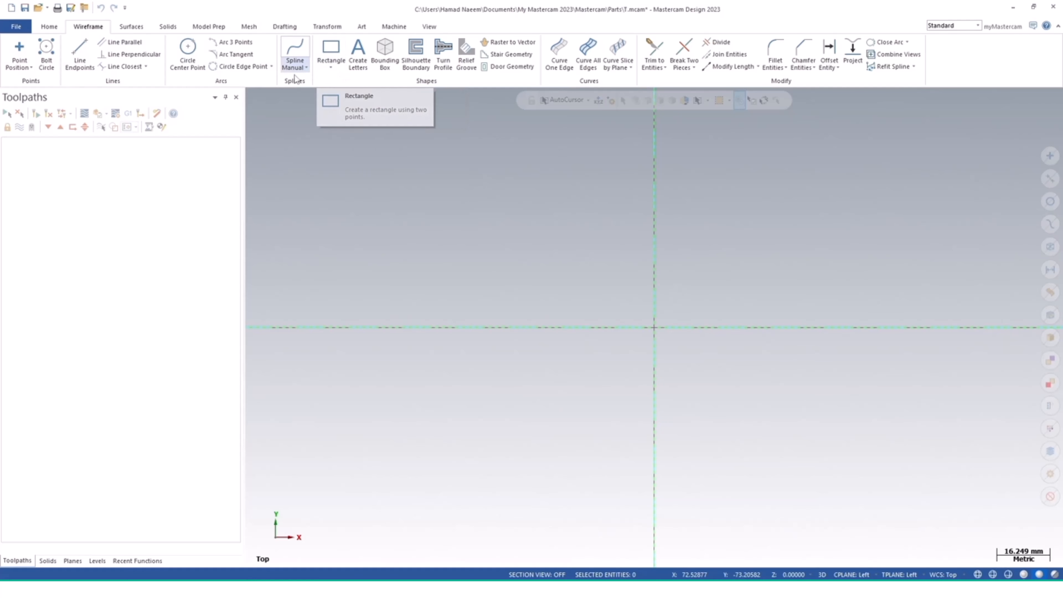
{"action": "left_click", "coordinate": [330, 66]}
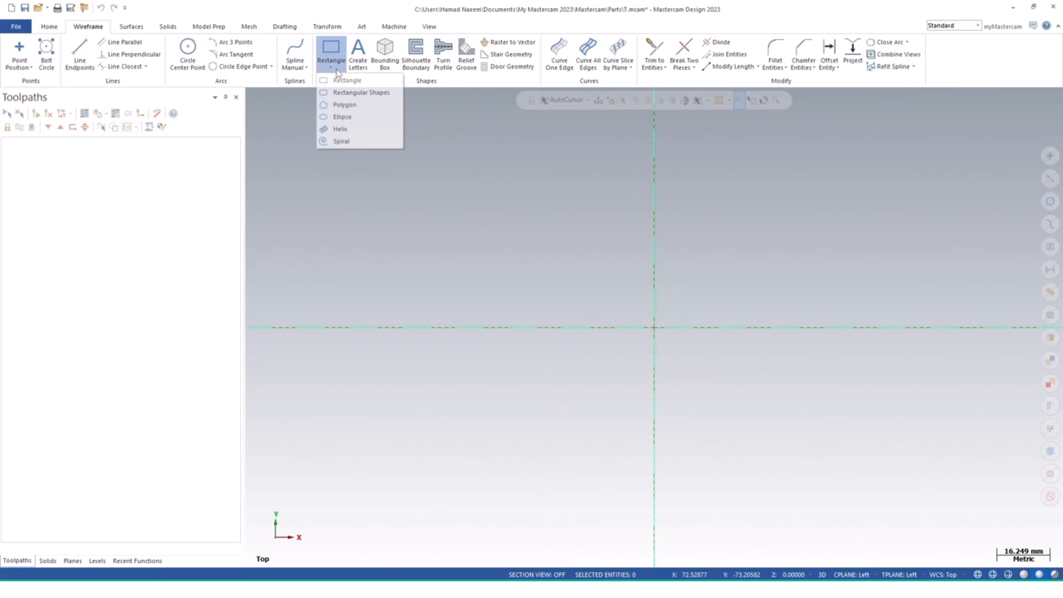
{"action": "left_click", "coordinate": [343, 108]}
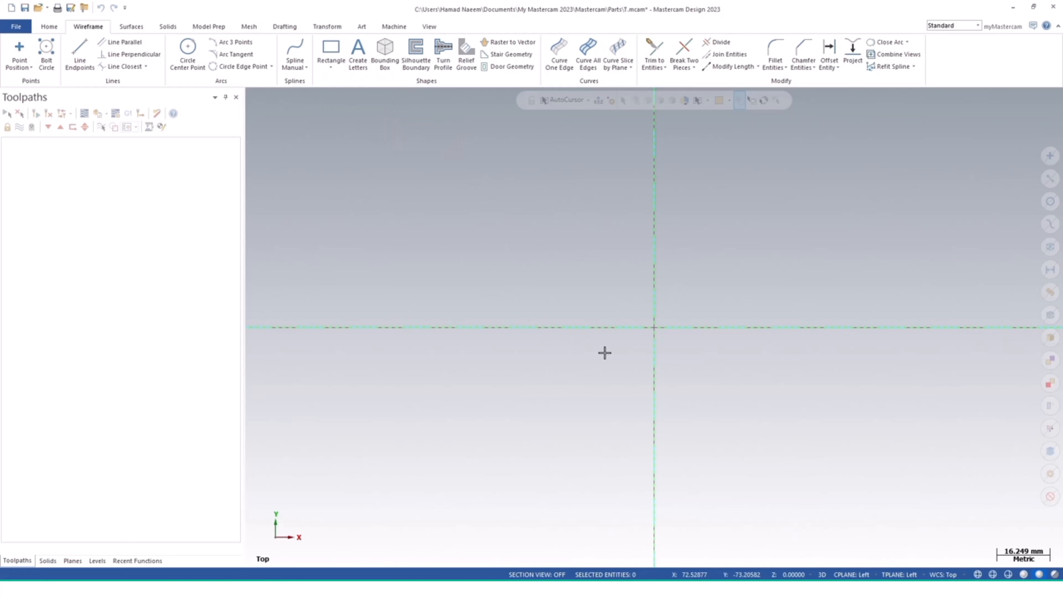
{"action": "left_click", "coordinate": [655, 328]}
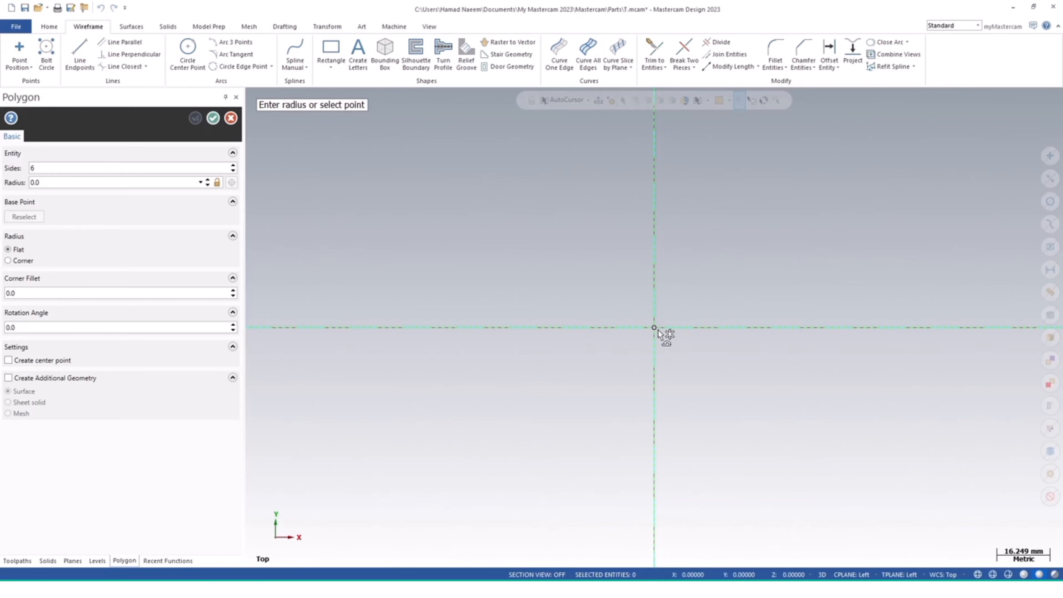
Switch the graphics view to Left and create the hexagon with a flat radius of 45 mm.
{"action": "left_click", "coordinate": [431, 26]}
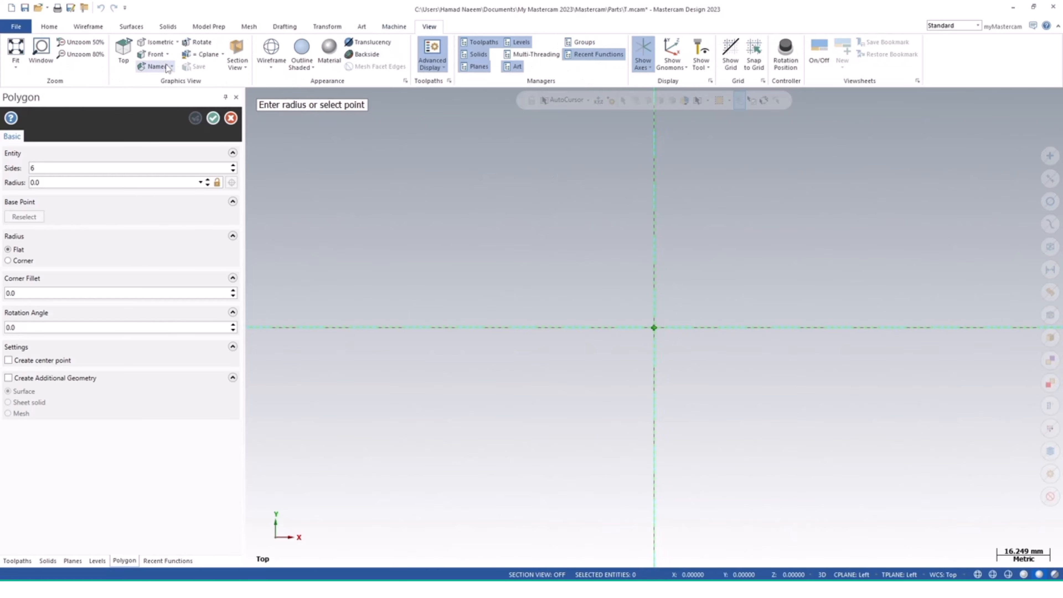
{"action": "left_click", "coordinate": [156, 54]}
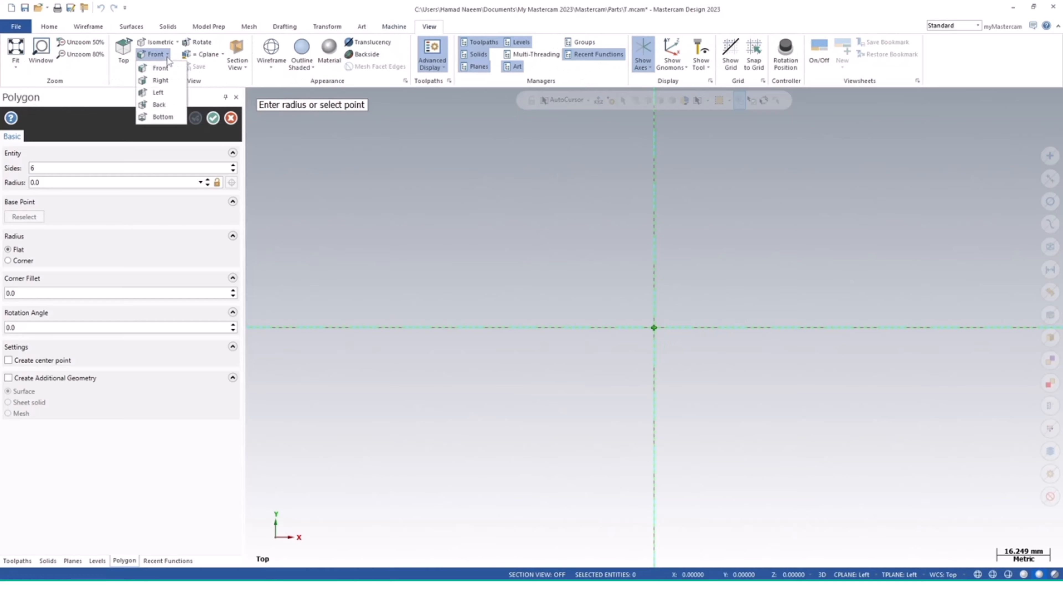
{"action": "left_click", "coordinate": [162, 96]}
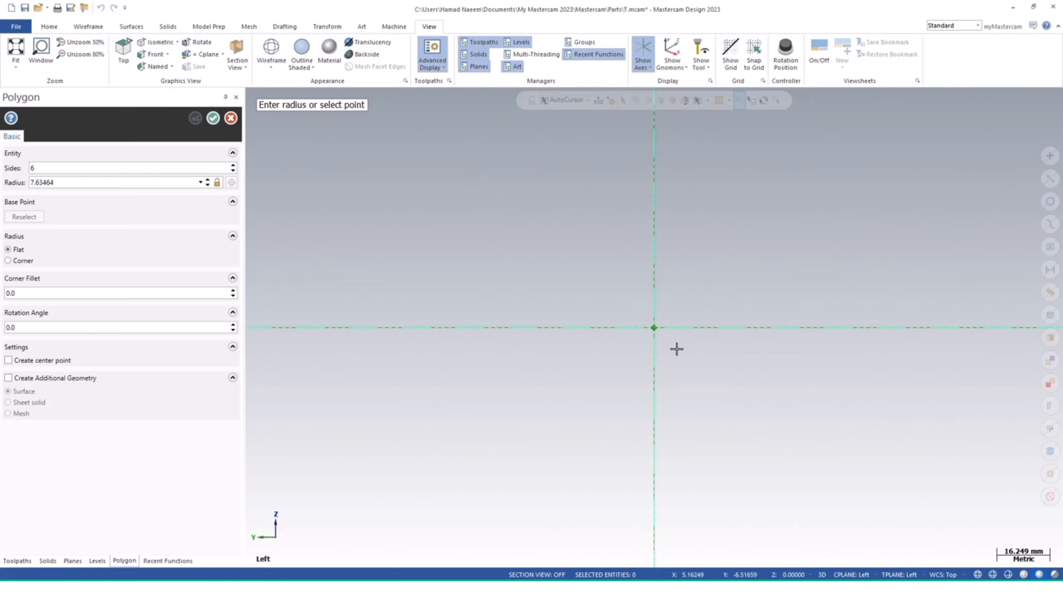
{"action": "left_click", "coordinate": [806, 327]}
{"action": "left_click", "coordinate": [95, 184]}
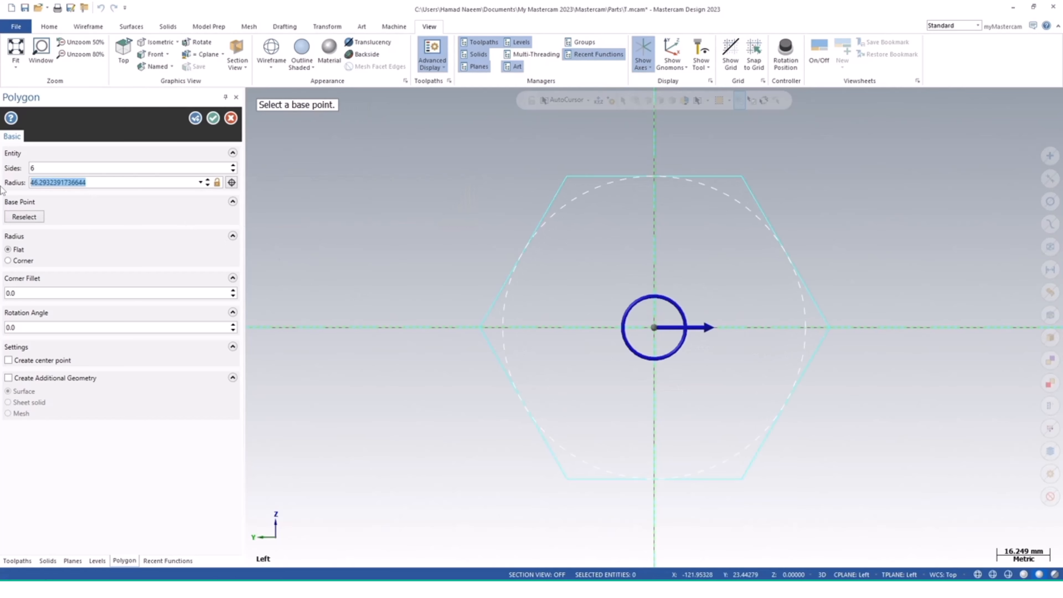
{"action": "type", "text": "45"}
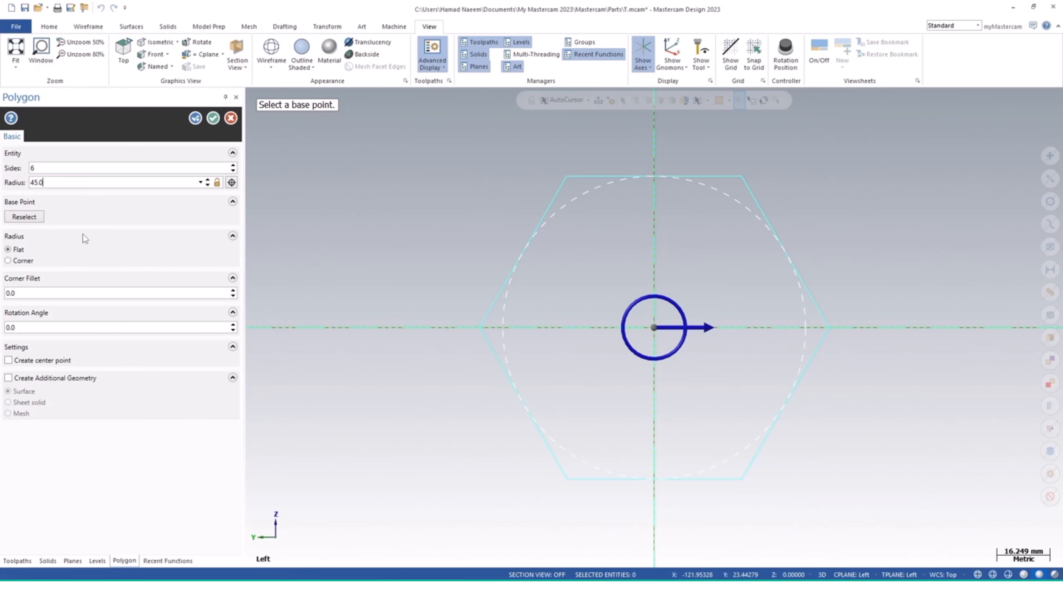
{"action": "left_click", "coordinate": [213, 119]}
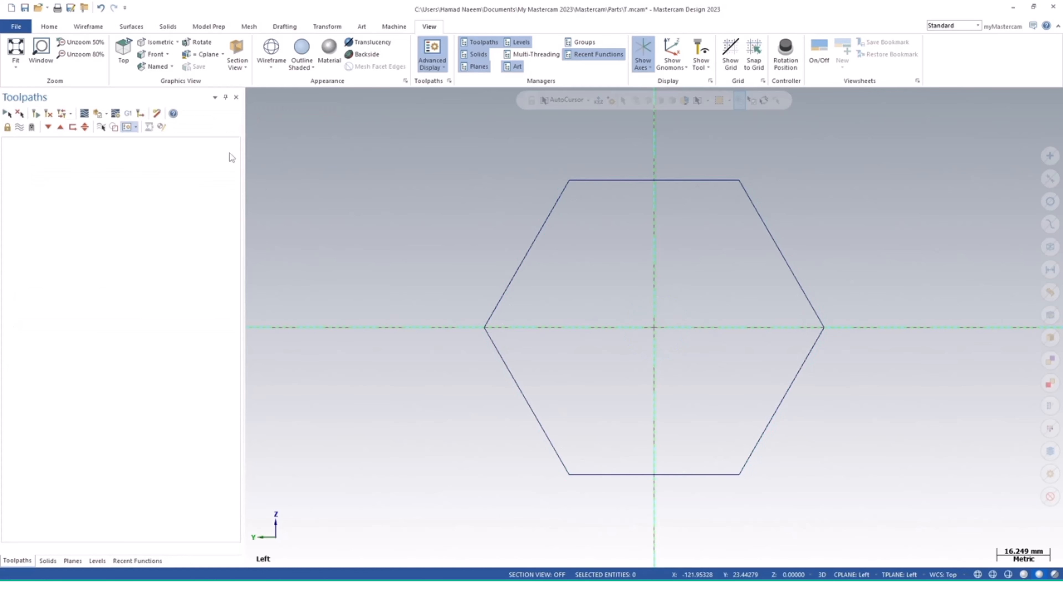
Start a solid extrusion as a new body using the closed hexagon chain as its profile.
{"action": "middle_click_drag", "start_coordinate": [503, 362], "coordinate": [533, 320]}
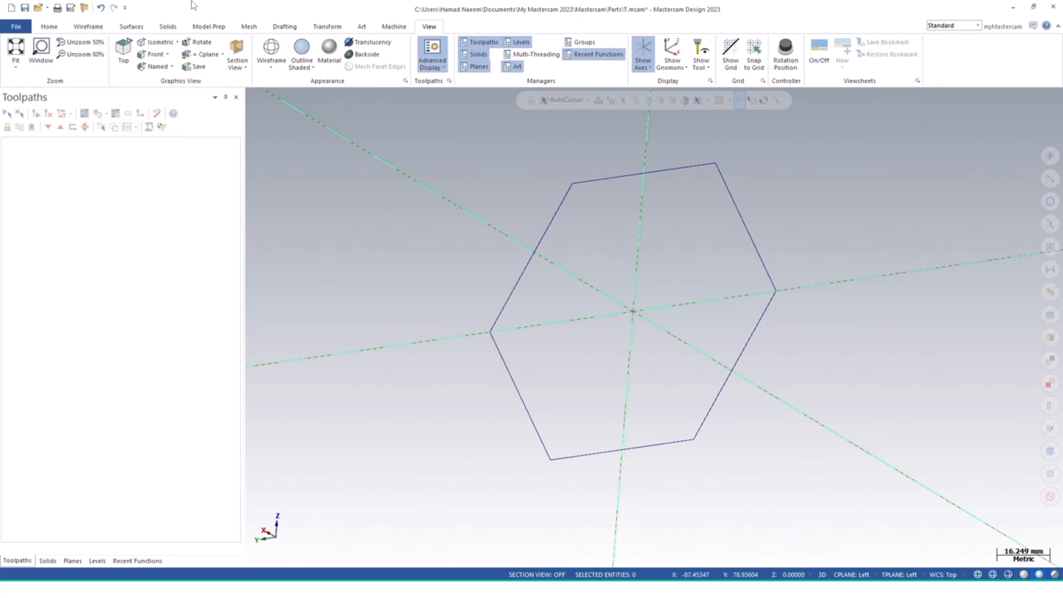
{"action": "left_click", "coordinate": [168, 27]}
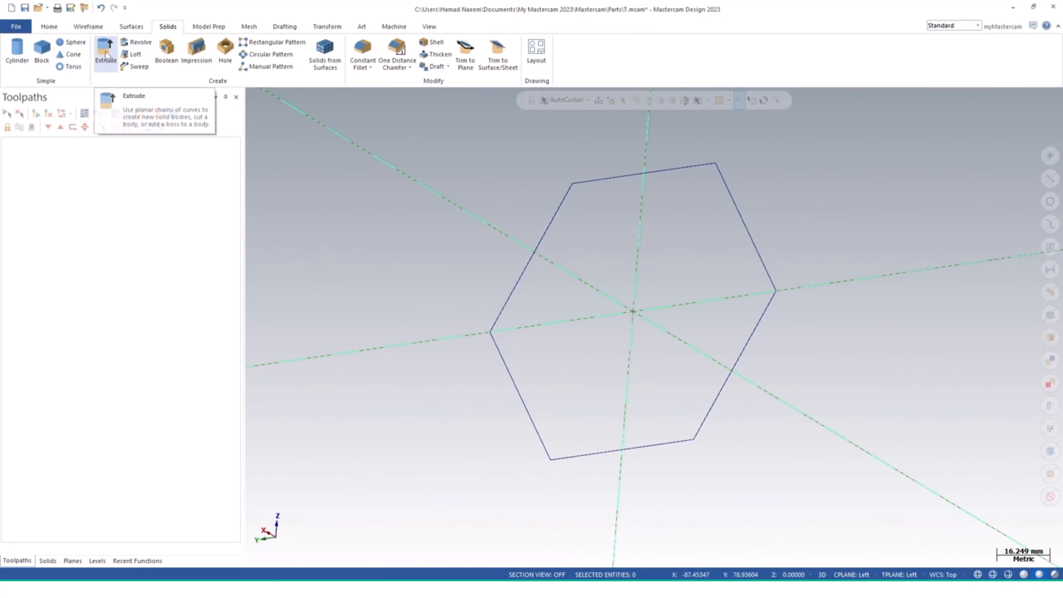
{"action": "left_click", "coordinate": [106, 58]}
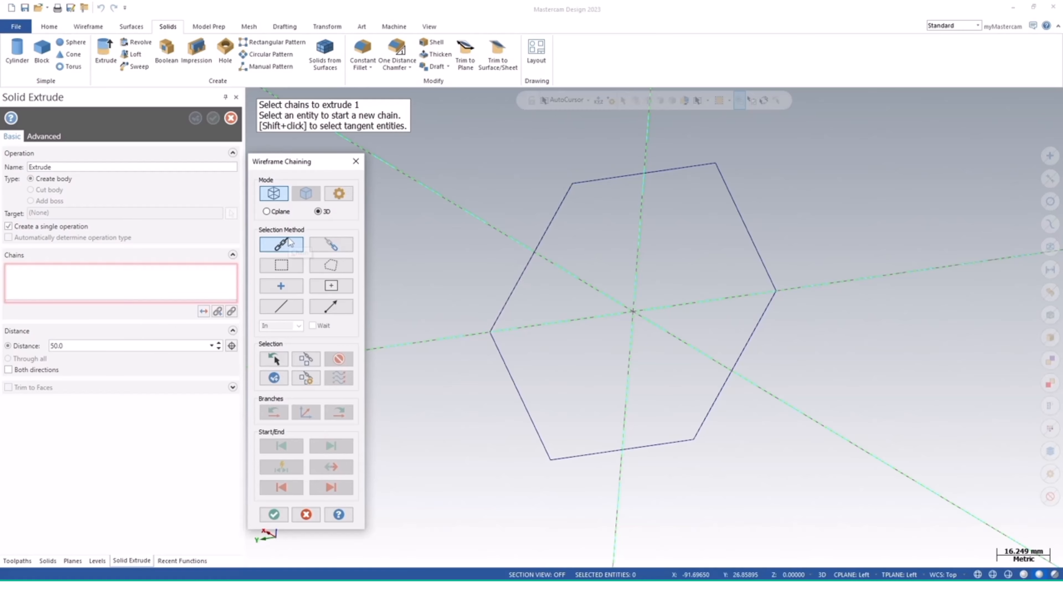
{"action": "left_click", "coordinate": [537, 259]}
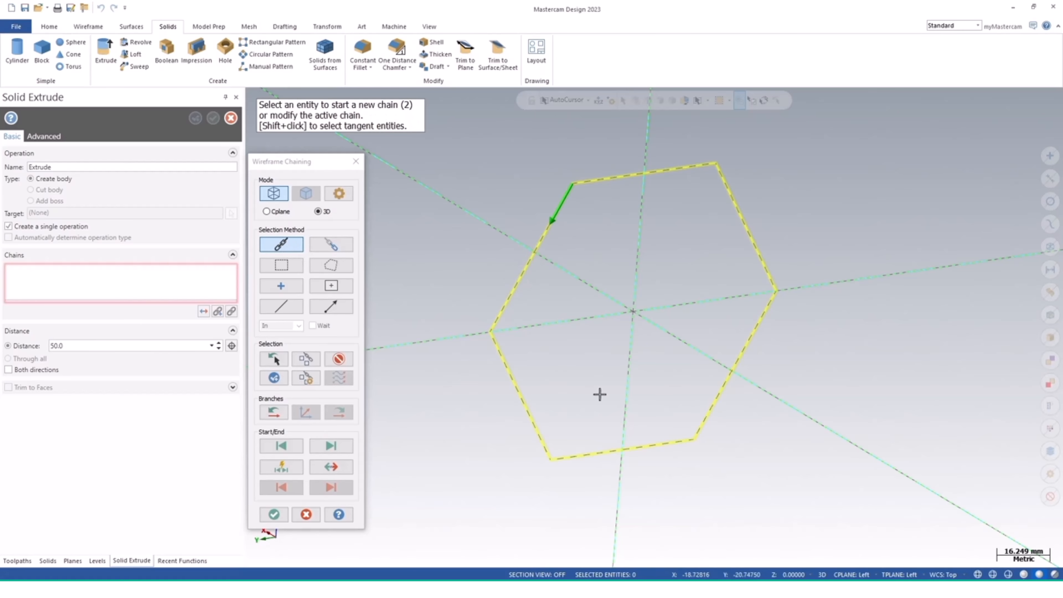
{"action": "left_click", "coordinate": [274, 515]}
{"action": "middle_click_drag", "start_coordinate": [412, 484], "coordinate": [653, 328]}
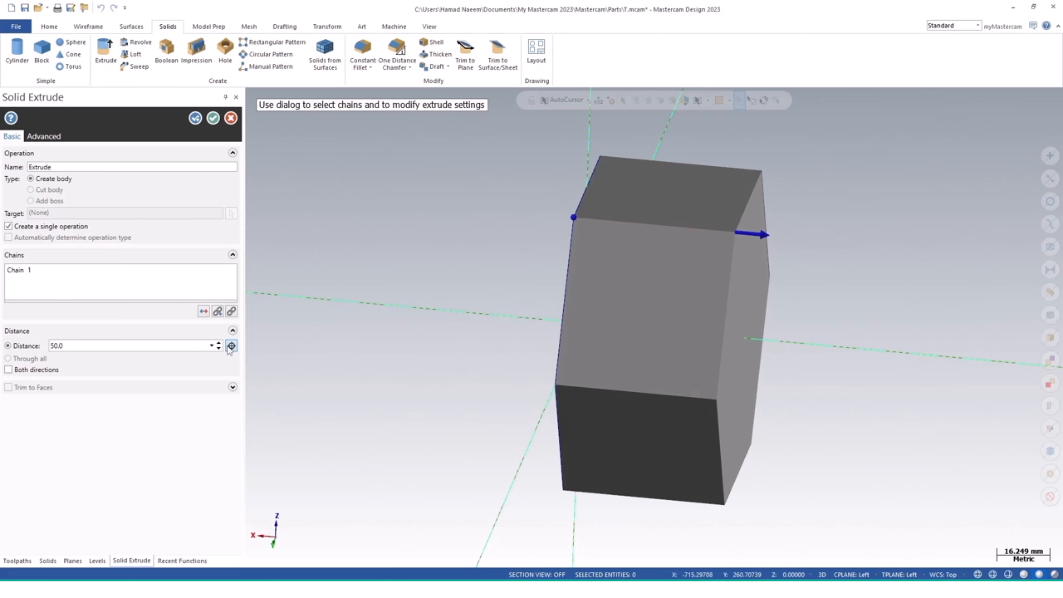
Set the hexagon extrusion distance to 150 mm along negative X and create the solid body.
{"action": "left_click", "coordinate": [203, 311]}
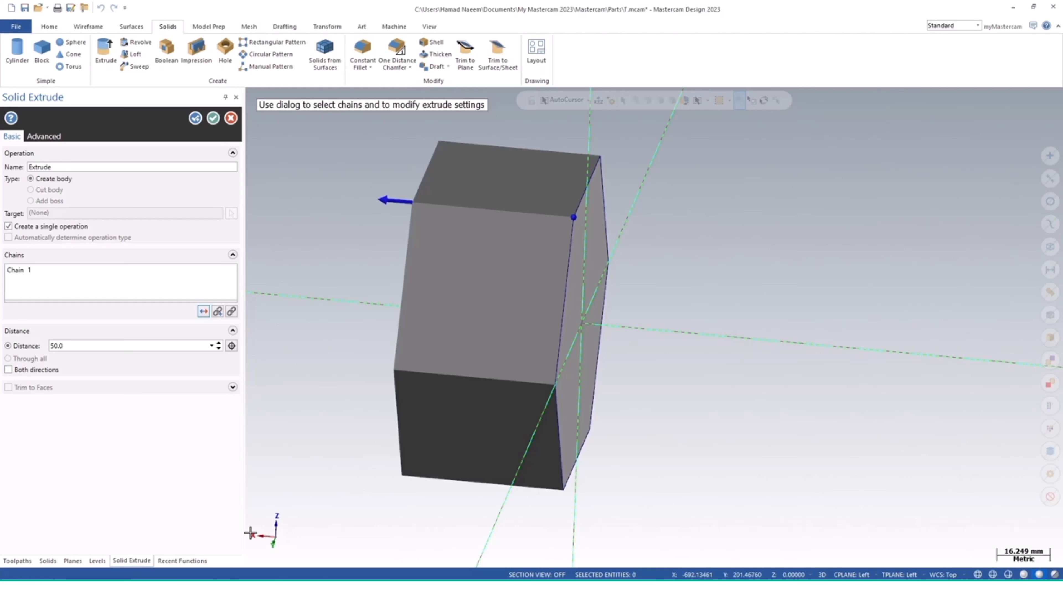
{"action": "left_click", "coordinate": [204, 311]}
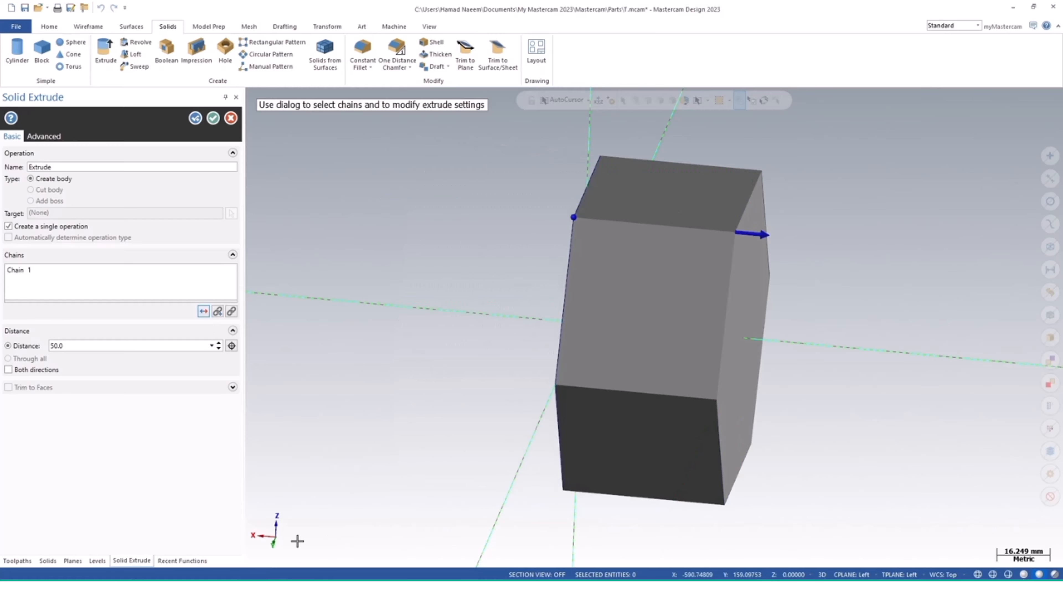
{"action": "middle_click_drag", "start_coordinate": [541, 493], "coordinate": [550, 363]}
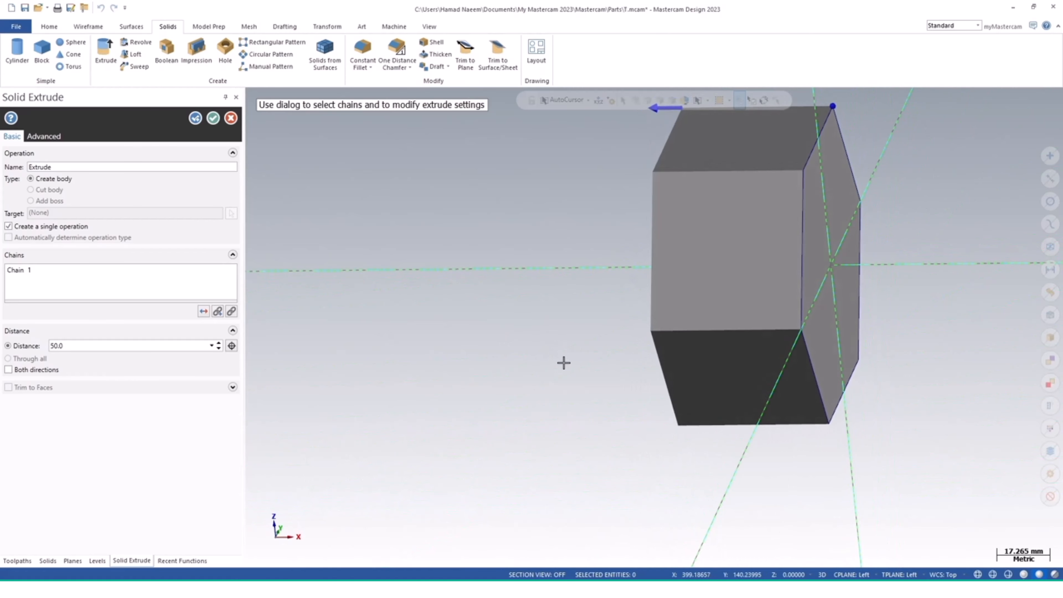
{"action": "double_click", "coordinate": [153, 346]}
{"action": "key", "text": "Return"}
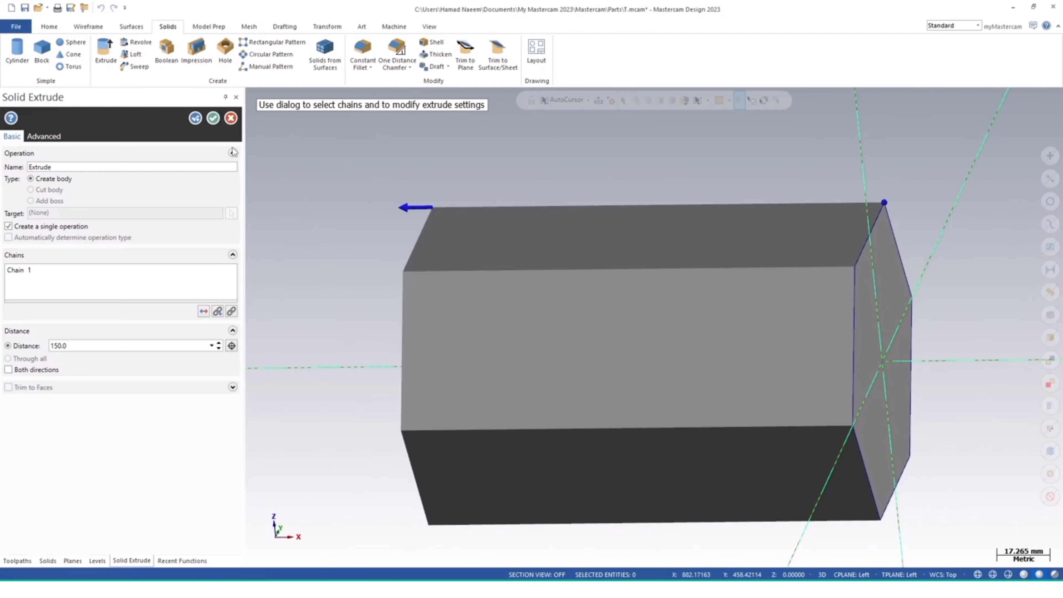
{"action": "left_click", "coordinate": [213, 117]}
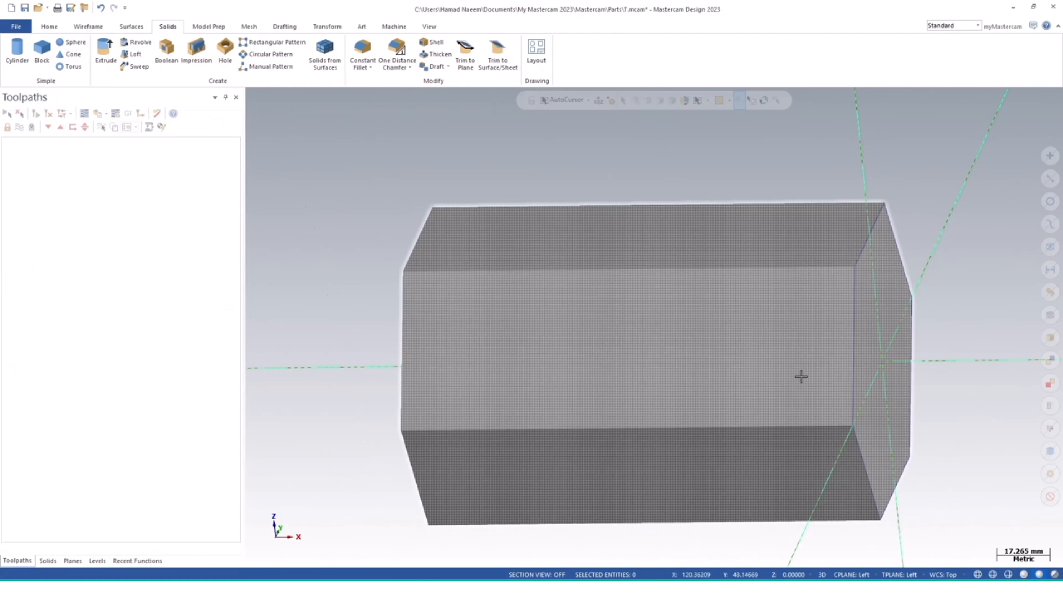
Add the default mill machine definition for the hexagonal part.
{"action": "mouse_move", "coordinate": [799, 375]}
{"action": "middle_mouse_down"}
{"action": "mouse_move", "coordinate": [752, 335]}
{"action": "mouse_move", "coordinate": [749, 380]}
{"action": "mouse_move", "coordinate": [762, 370]}
{"action": "mouse_move", "coordinate": [749, 387]}
{"action": "mouse_move", "coordinate": [775, 376]}
{"action": "mouse_move", "coordinate": [790, 387]}
{"action": "mouse_move", "coordinate": [766, 399]}
{"action": "mouse_move", "coordinate": [761, 375]}
{"action": "mouse_move", "coordinate": [780, 373]}
{"action": "middle_mouse_up"}
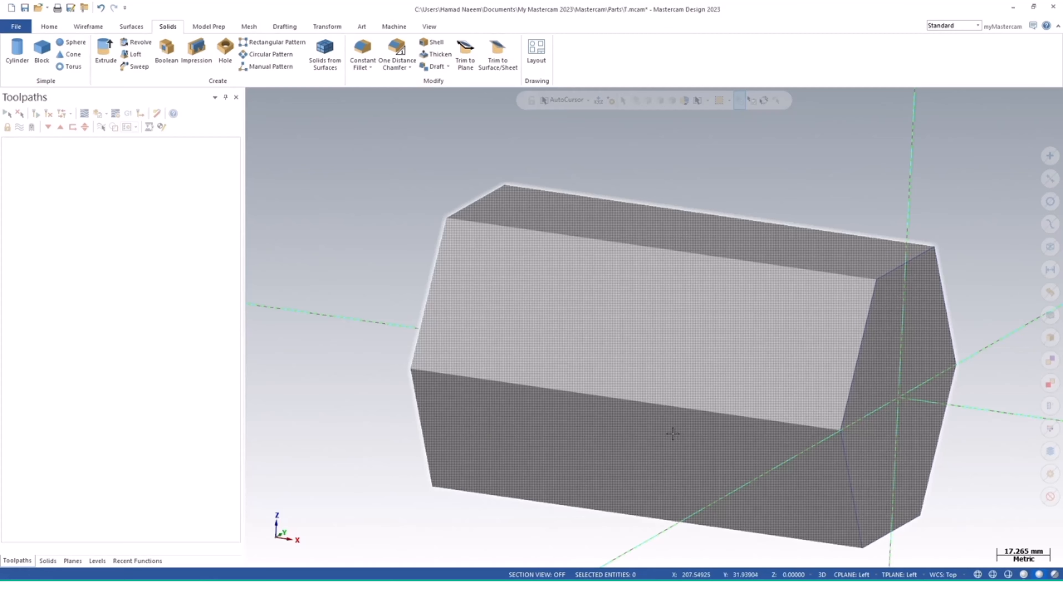
{"action": "middle_click_drag", "start_coordinate": [723, 459], "coordinate": [661, 431]}
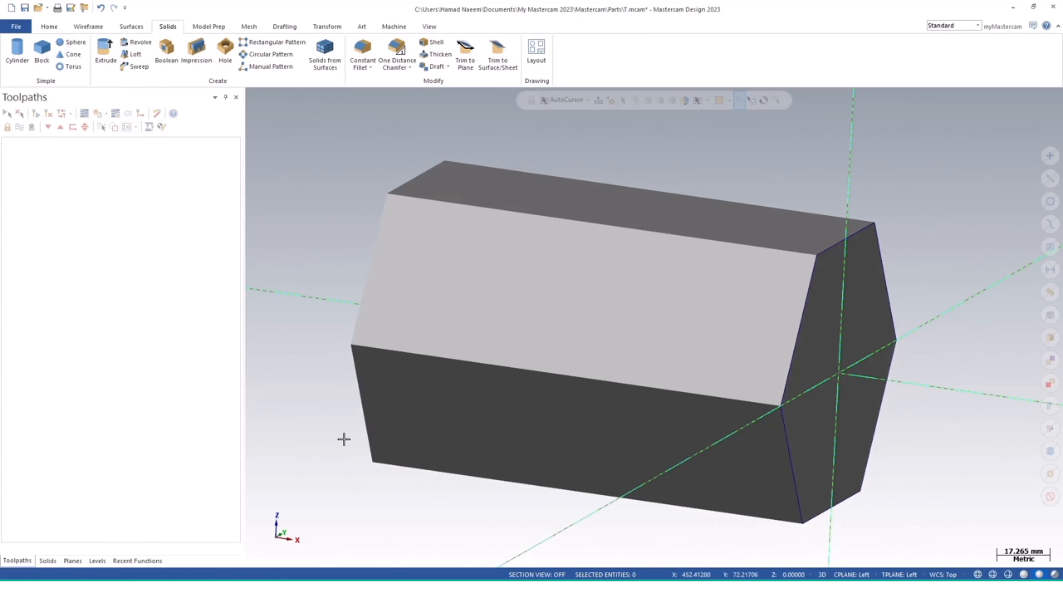
{"action": "left_click", "coordinate": [392, 27]}
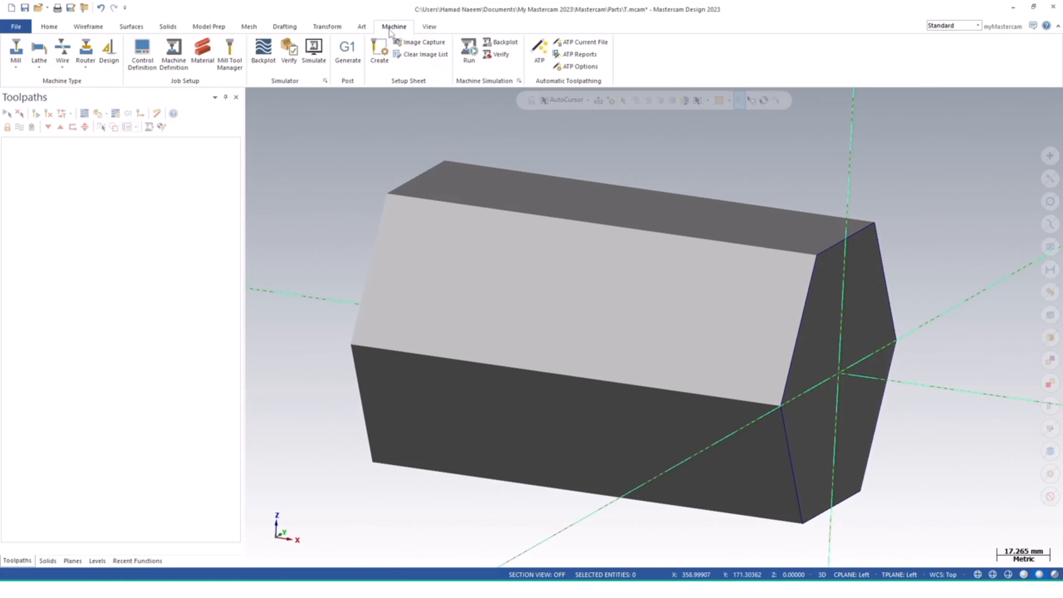
{"action": "left_click", "coordinate": [16, 63]}
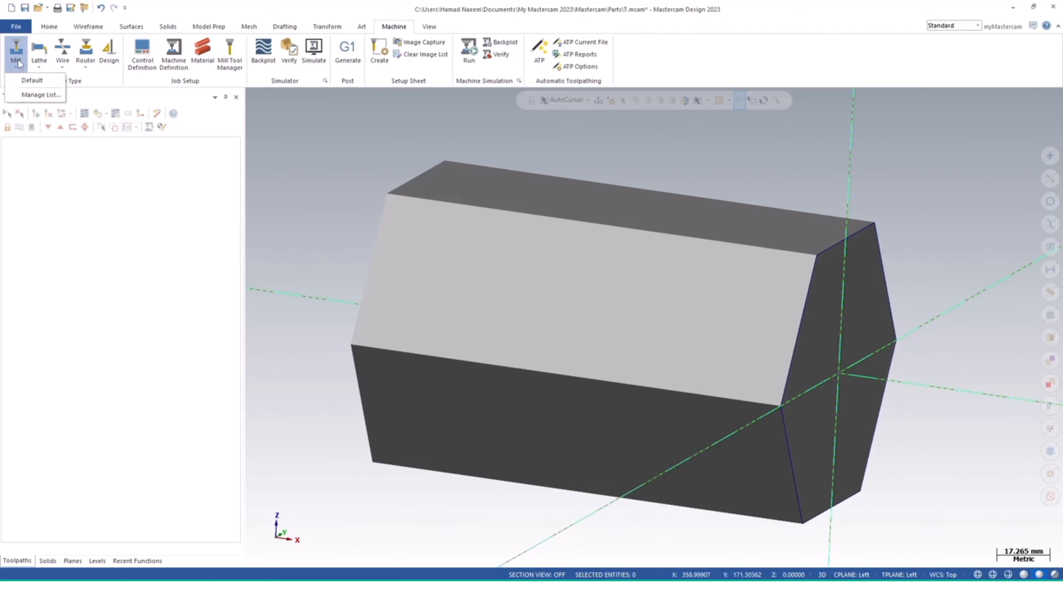
{"action": "left_click", "coordinate": [27, 83]}
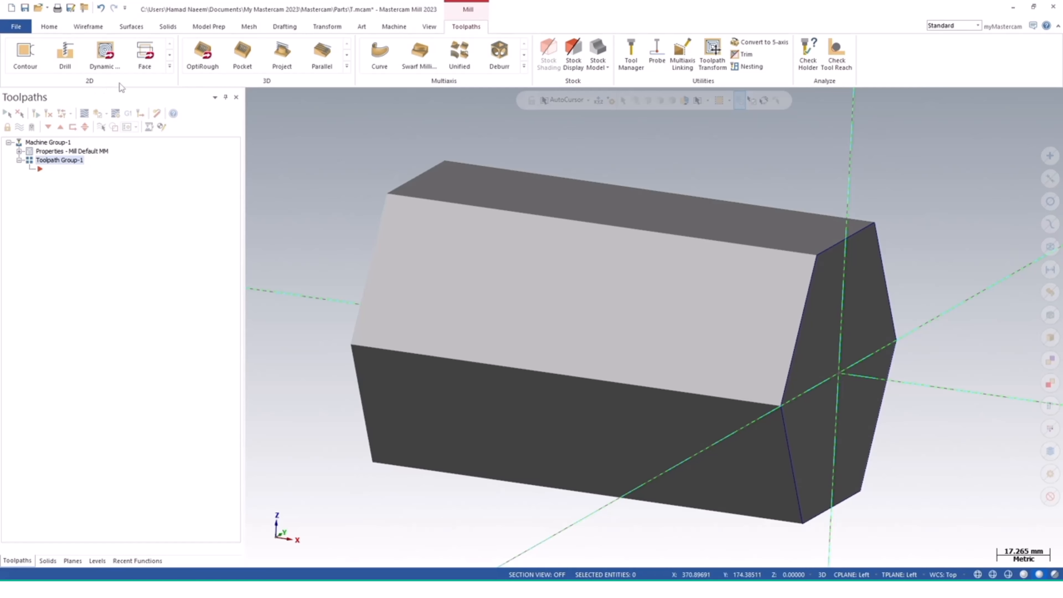
{"action": "left_click", "coordinate": [169, 68]}
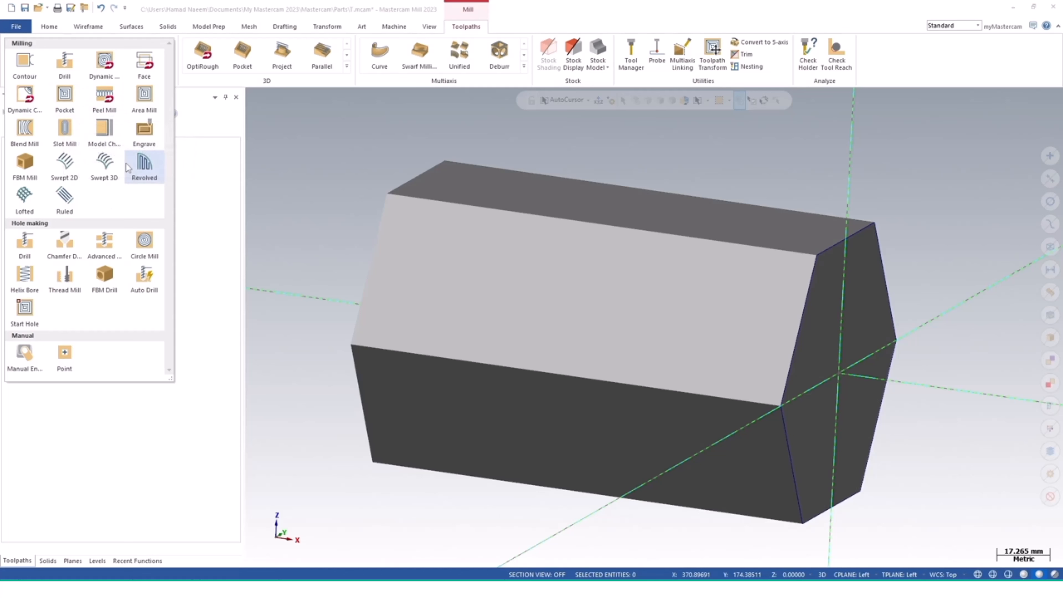
{"action": "left_click", "coordinate": [346, 67]}
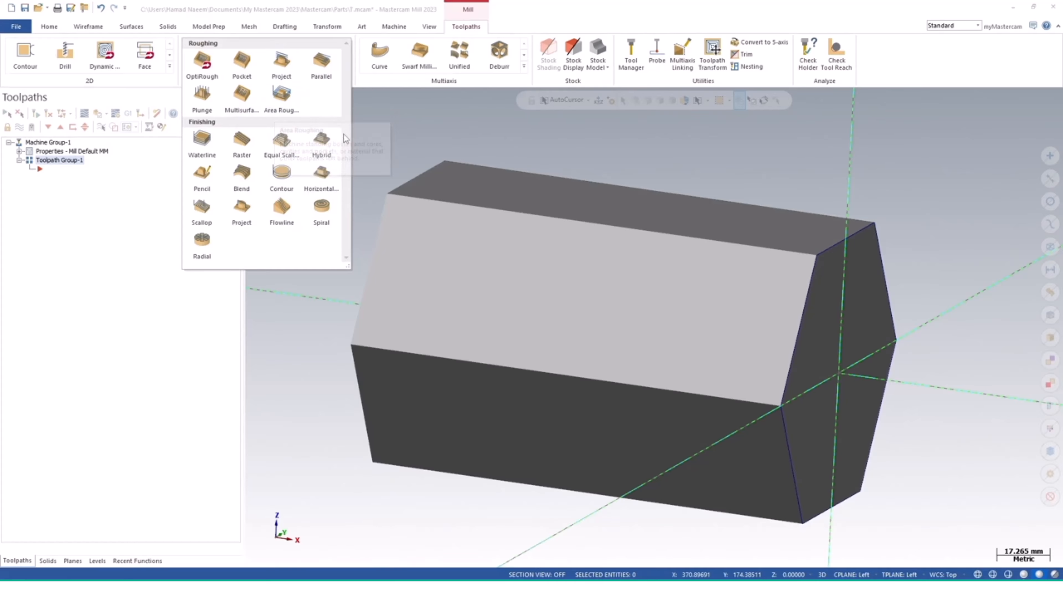
{"action": "left_click", "coordinate": [377, 124]}
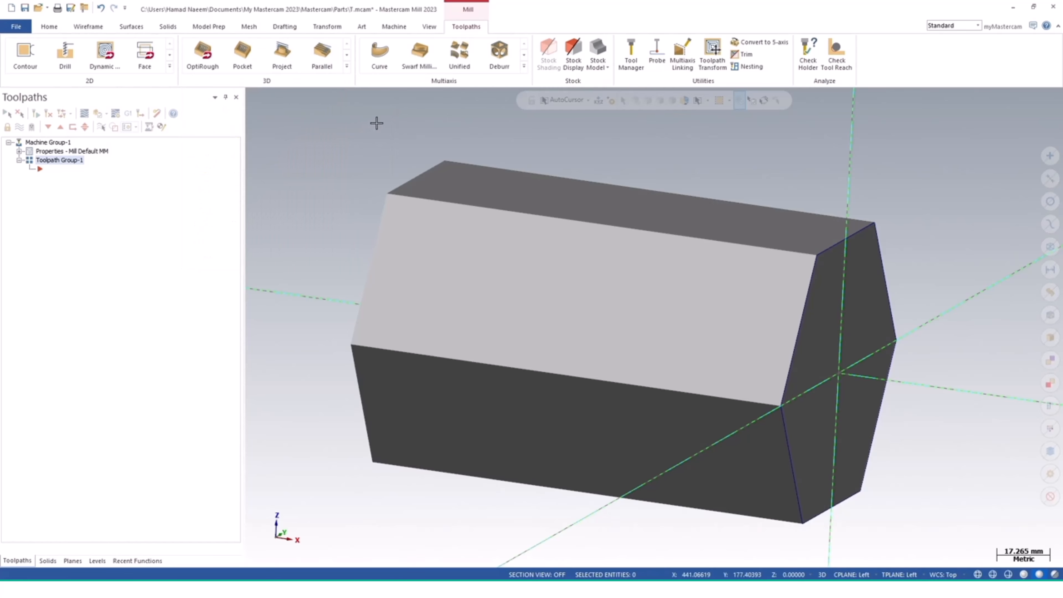
Start a multiaxis Rotary toolpath for the hexagonal bar and check its toolpath type.
{"action": "left_click", "coordinate": [523, 67]}
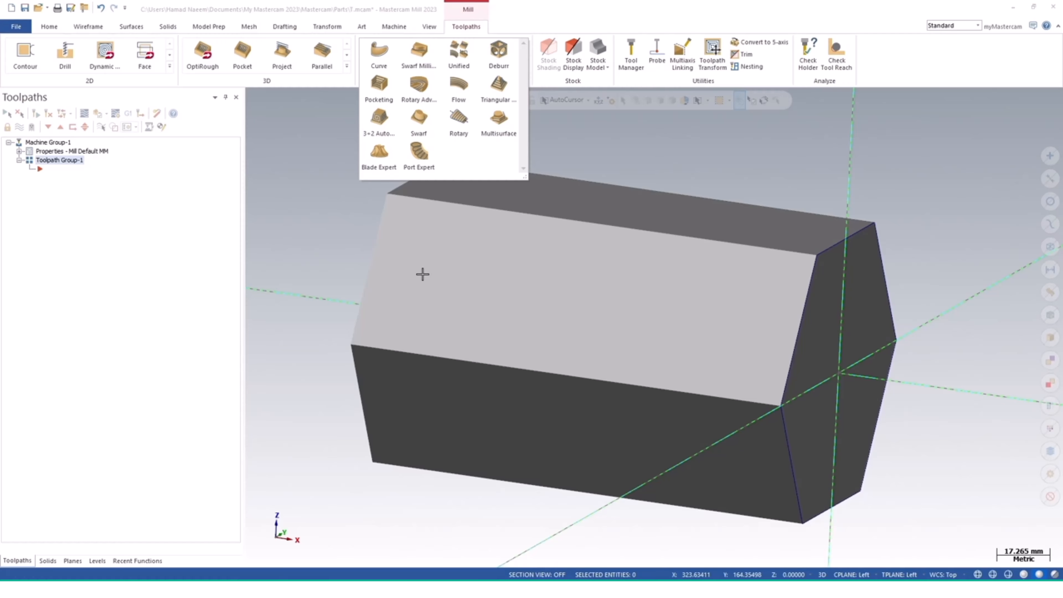
{"action": "left_click", "coordinate": [459, 123]}
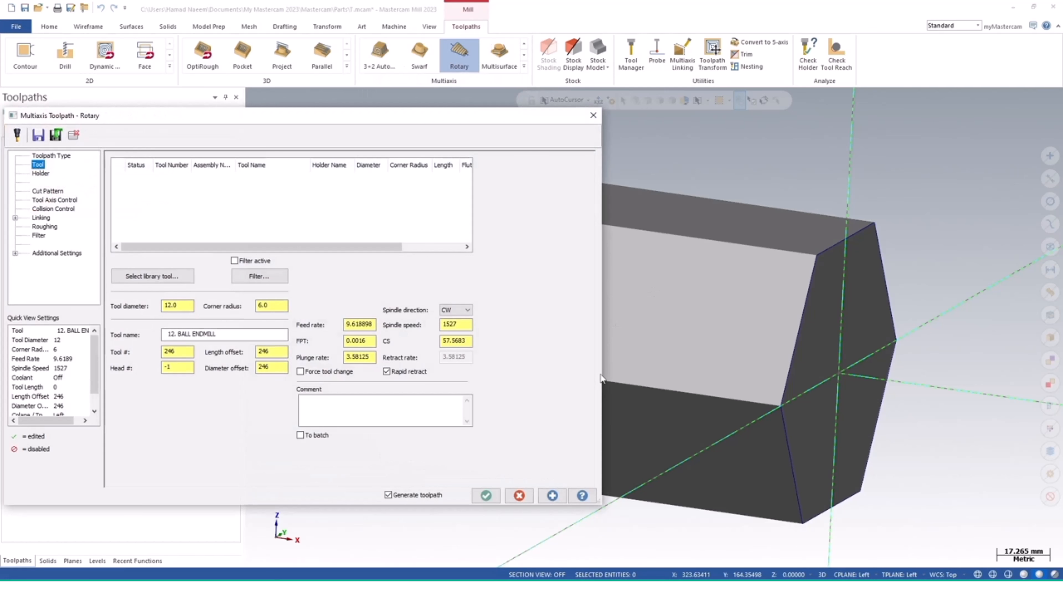
{"action": "left_click_drag", "start_coordinate": [346, 123], "coordinate": [578, 570]}
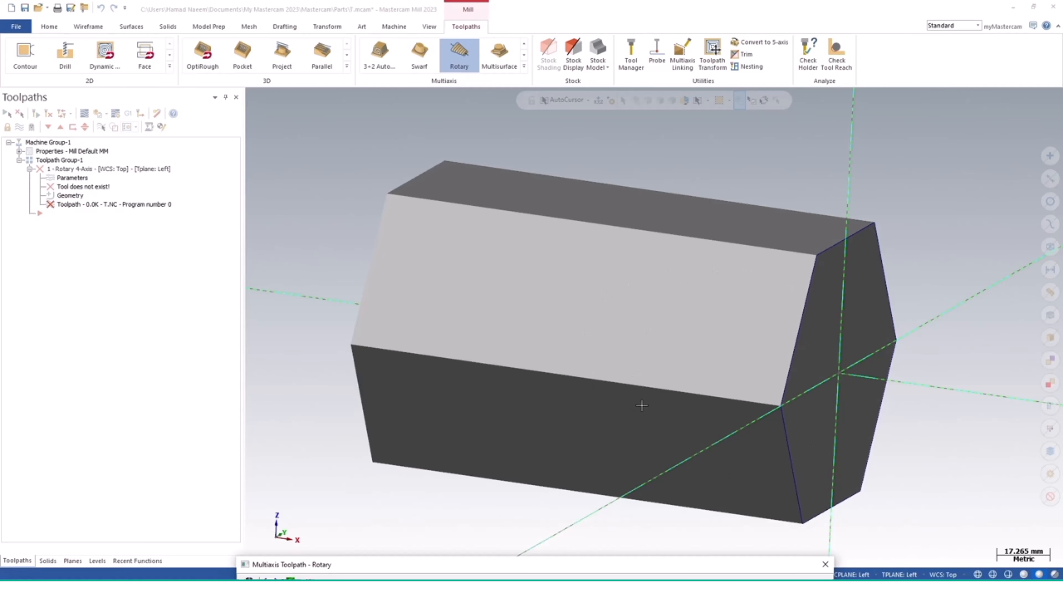
{"action": "left_click_drag", "start_coordinate": [609, 566], "coordinate": [617, 167]}
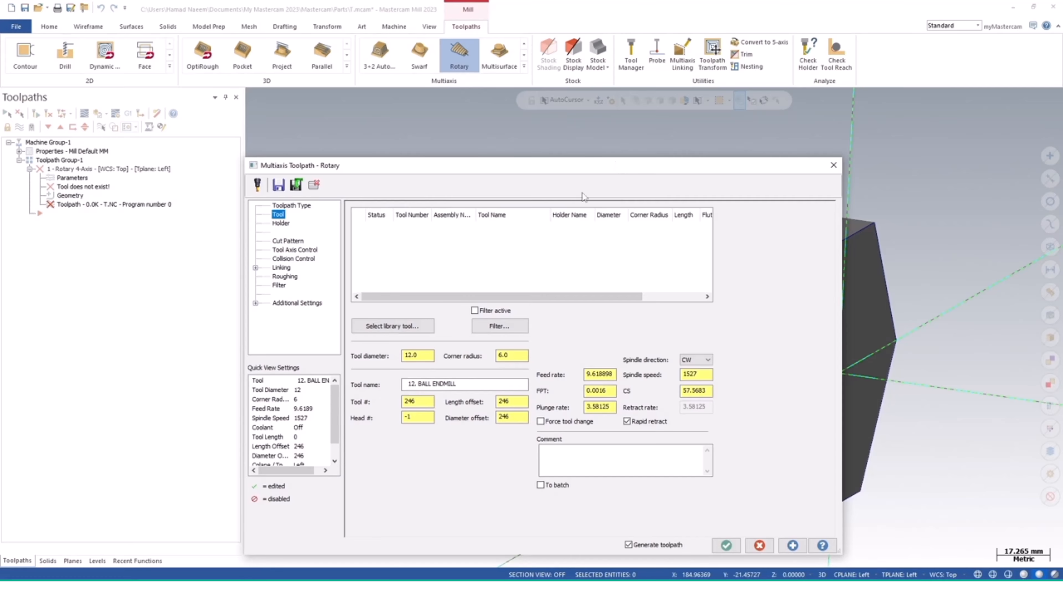
{"action": "left_click", "coordinate": [293, 205]}
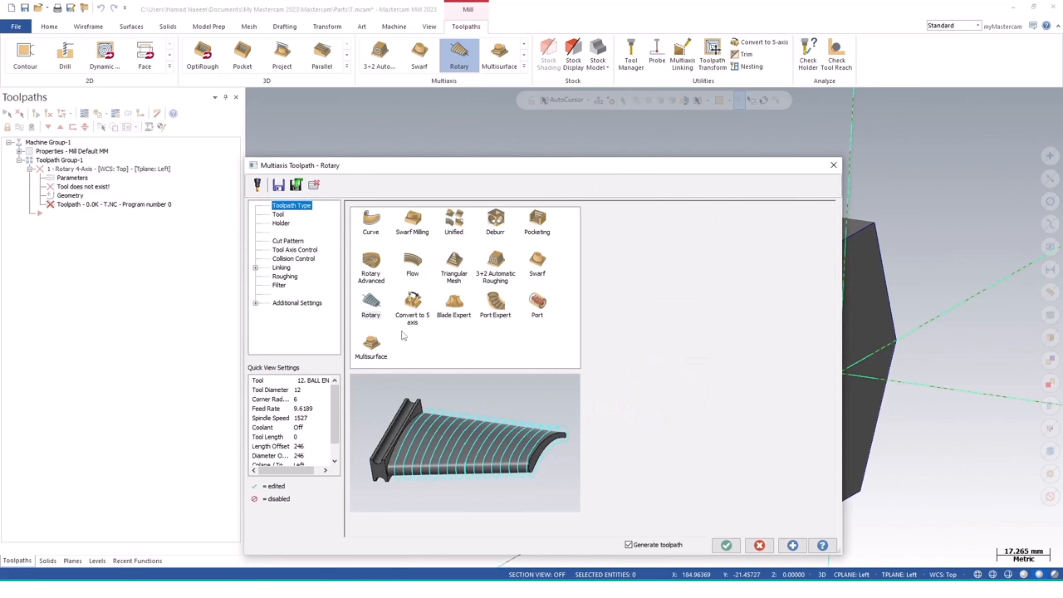
Assign BALL-NOSE END MILL - 6 from the Mill_mm library and check its spindle speed, feed rate and holder.
{"action": "left_click", "coordinate": [278, 215]}
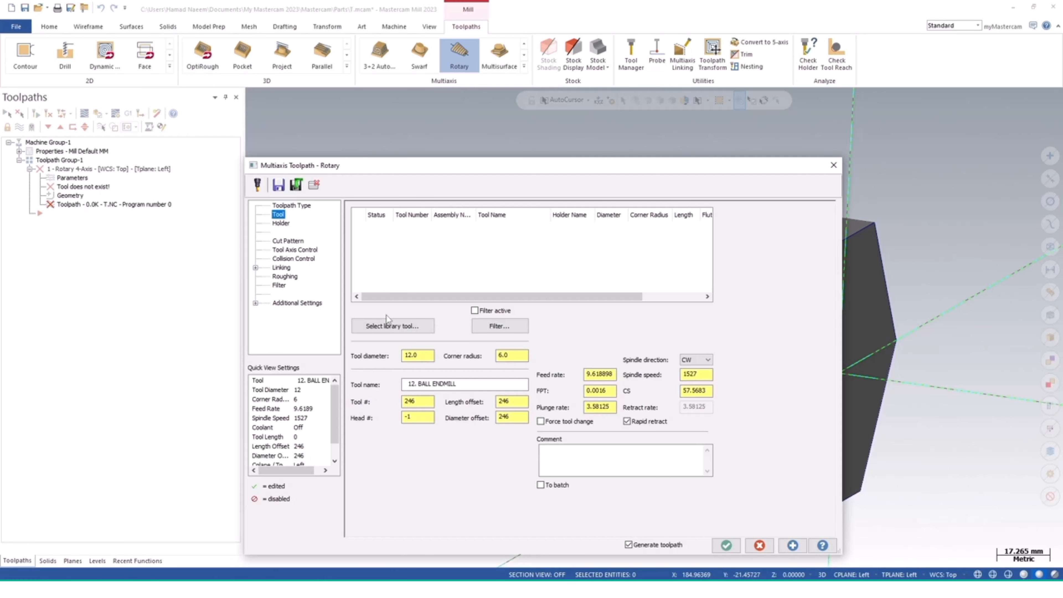
{"action": "left_click", "coordinate": [391, 330]}
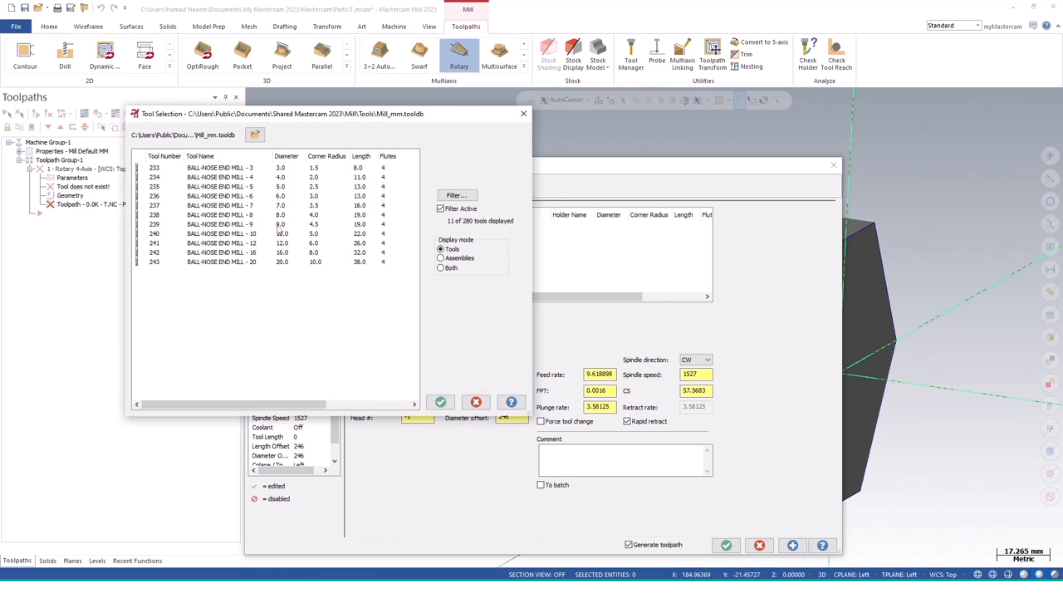
{"action": "left_click", "coordinate": [206, 195]}
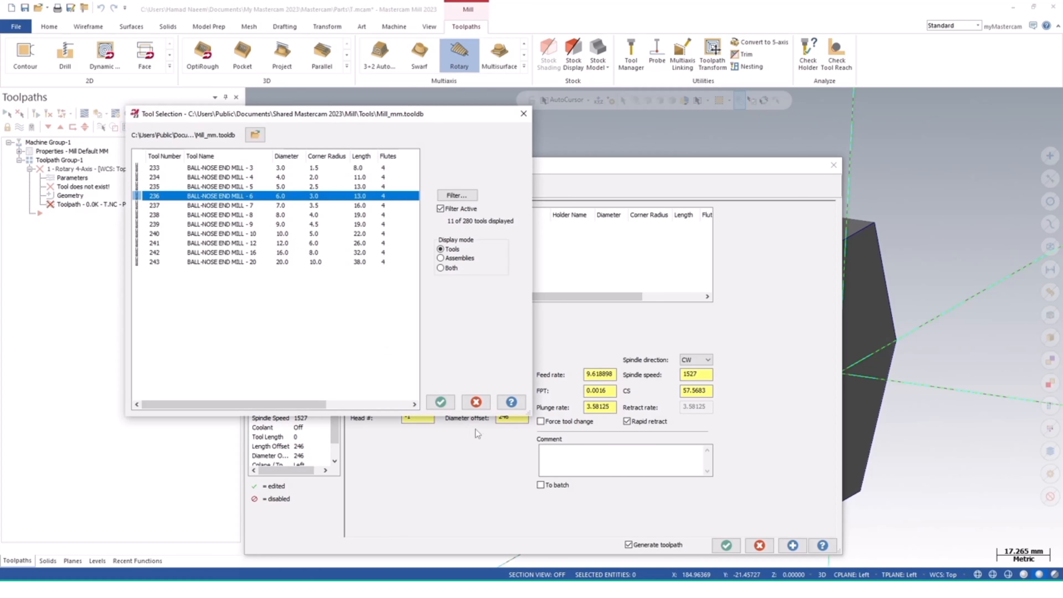
{"action": "left_click", "coordinate": [440, 402]}
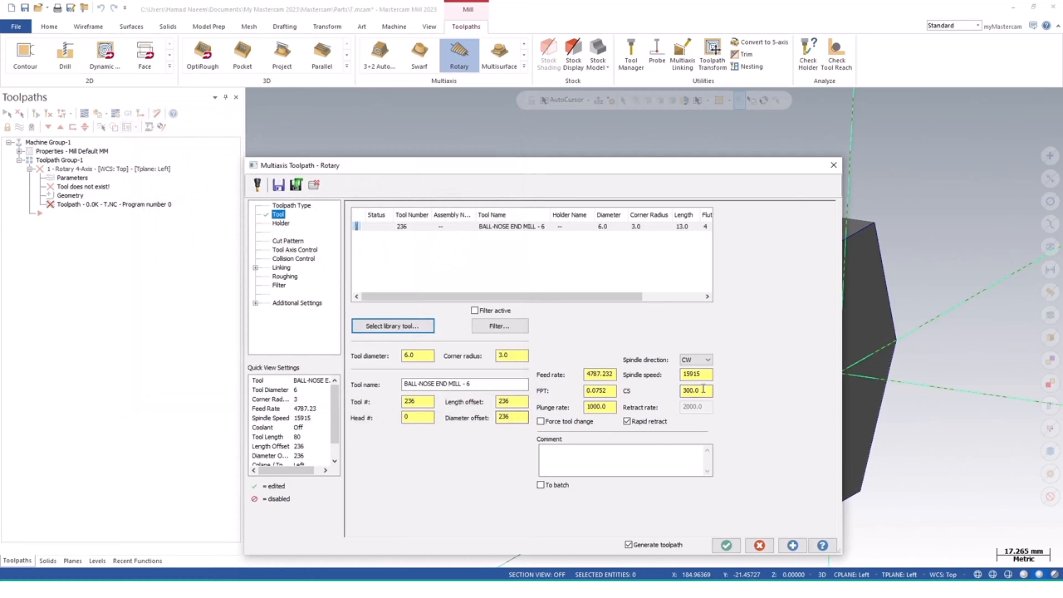
{"action": "double_click", "coordinate": [707, 377]}
{"action": "left_click_drag", "start_coordinate": [609, 377], "coordinate": [564, 382]}
{"action": "left_click", "coordinate": [283, 225]}
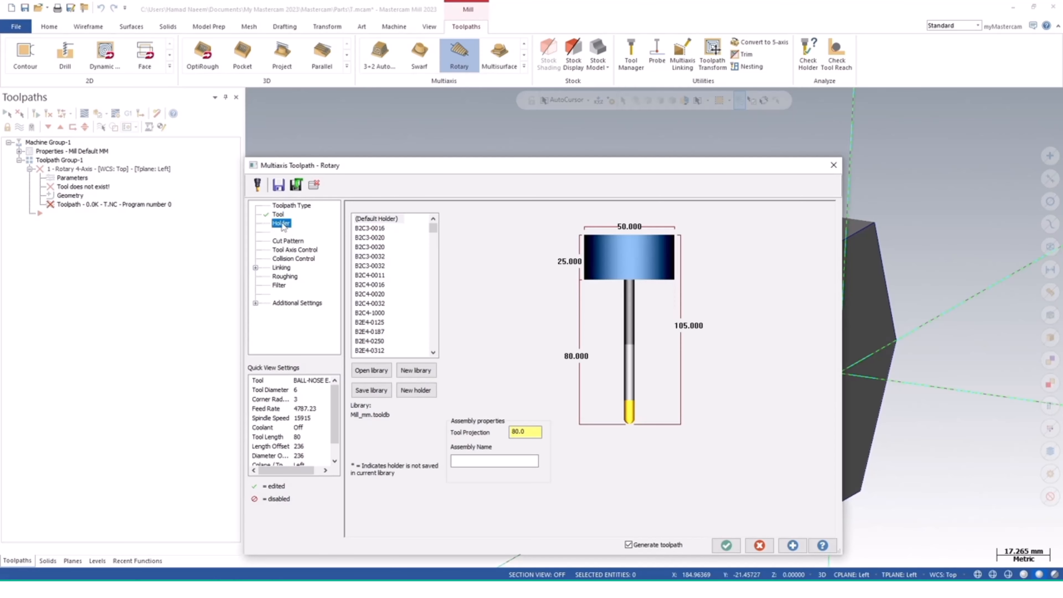
Select the six long side faces of the hexagonal bar as the cut pattern surfaces.
{"action": "left_click", "coordinate": [300, 241]}
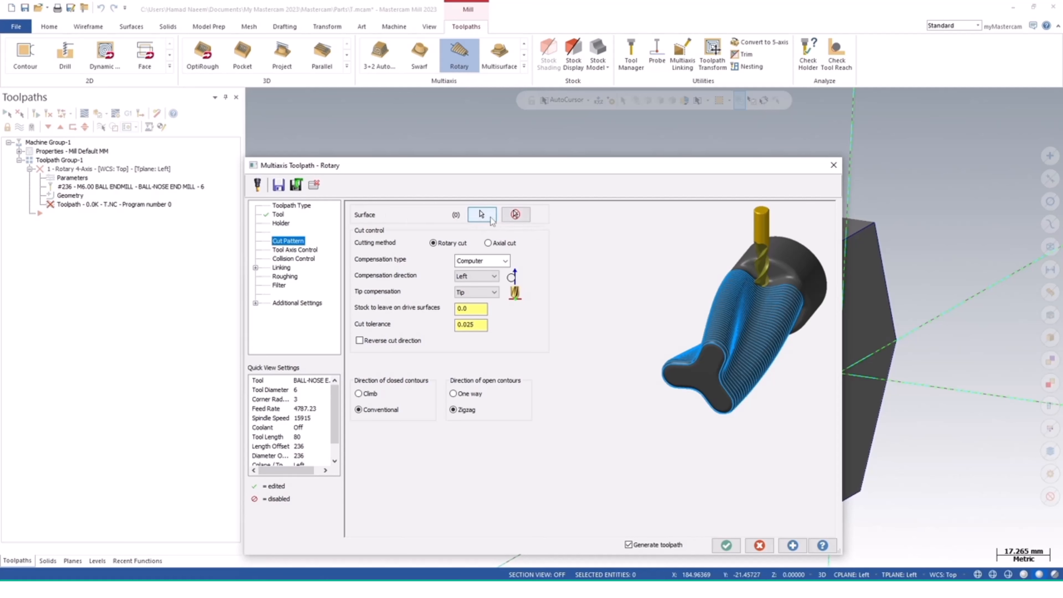
{"action": "left_click", "coordinate": [469, 217]}
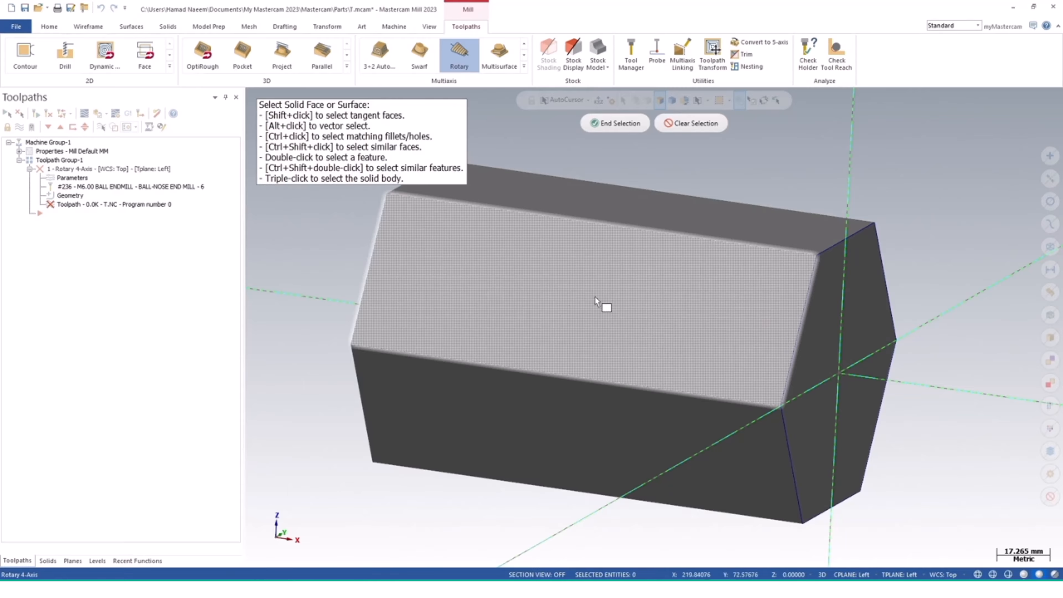
{"action": "left_click", "coordinate": [700, 223]}
{"action": "middle_click_drag", "start_coordinate": [743, 251], "coordinate": [565, 273]}
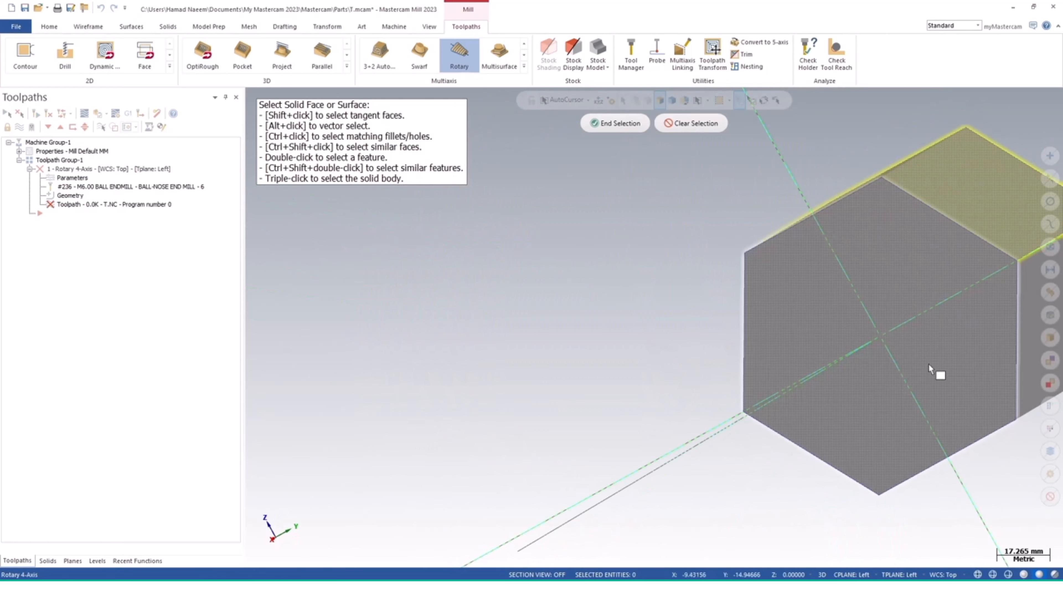
{"action": "left_click", "coordinate": [1031, 302]}
{"action": "middle_click_drag", "start_coordinate": [795, 481], "coordinate": [682, 179]}
{"action": "left_click", "coordinate": [896, 499]}
{"action": "left_click", "coordinate": [615, 123]}
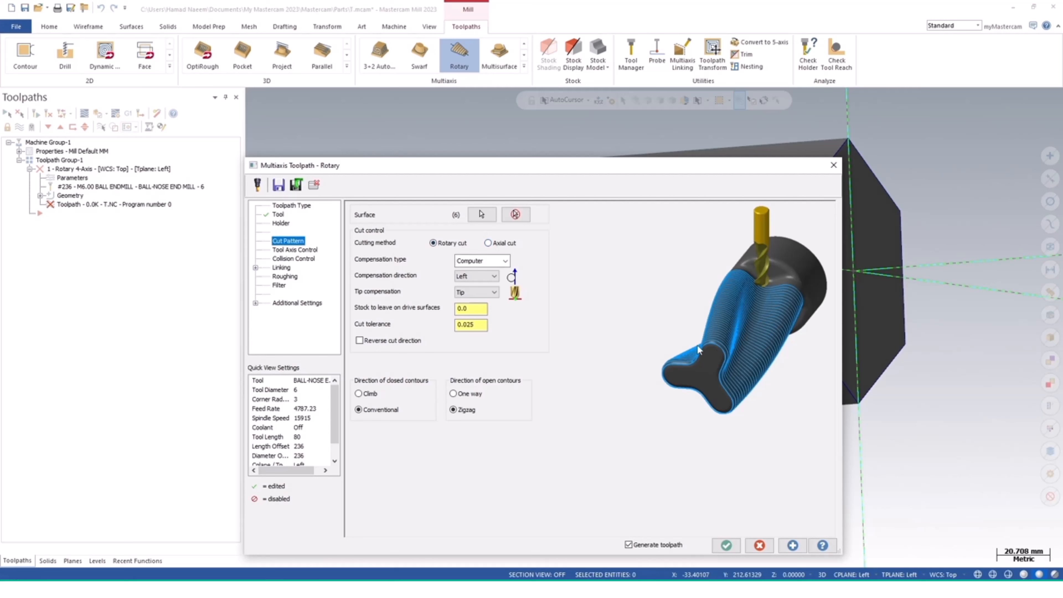
Compare the Axial and Rotary cutting methods, then examine the axis dampening length, lead/lag angle and maximum step.
{"action": "left_click", "coordinate": [488, 244]}
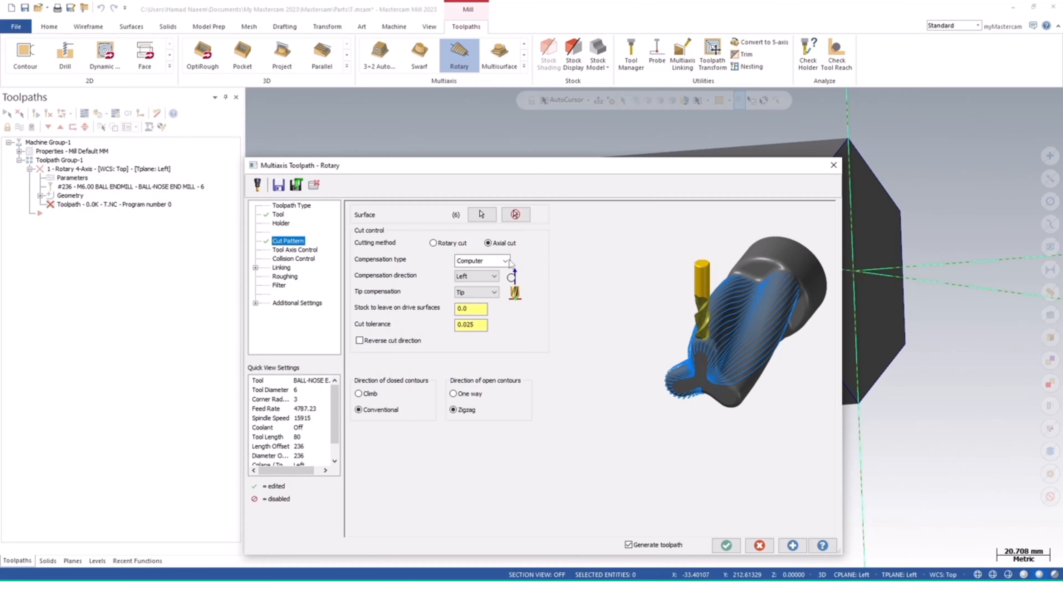
{"action": "left_click", "coordinate": [454, 245]}
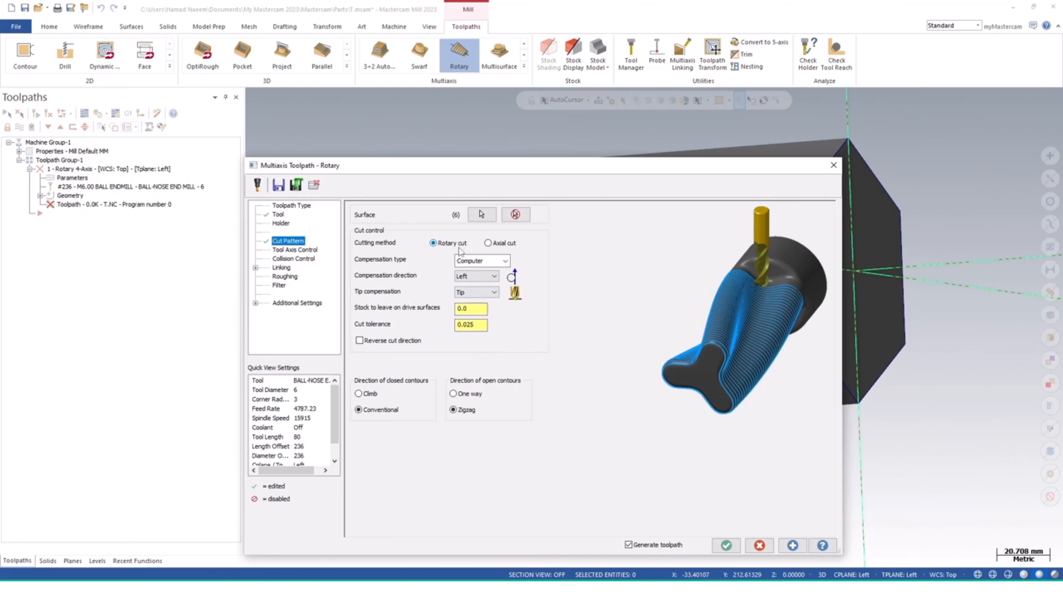
{"action": "left_click", "coordinate": [296, 250]}
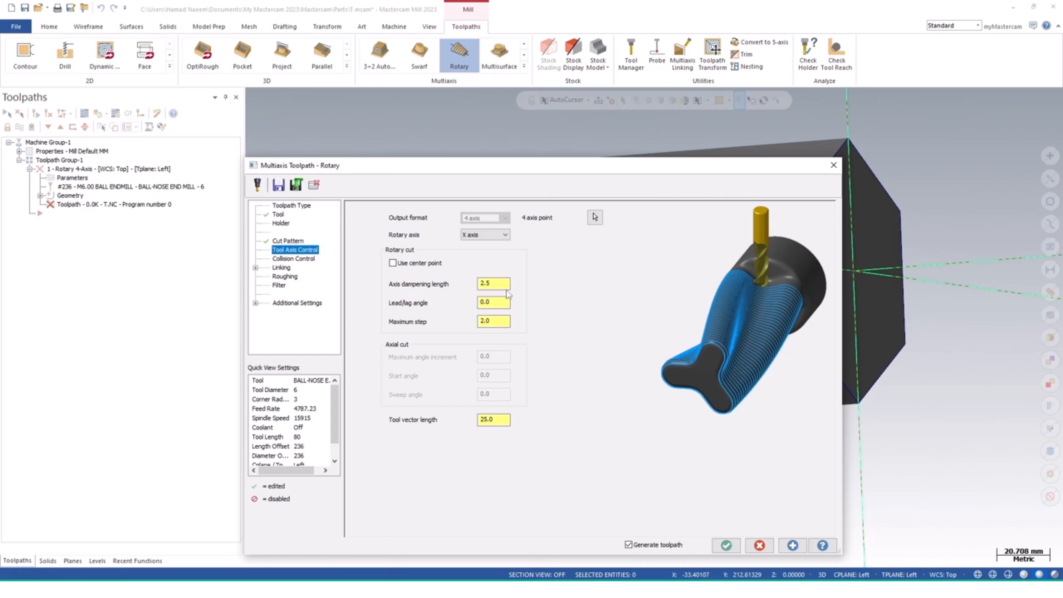
{"action": "left_click_drag", "start_coordinate": [506, 284], "coordinate": [463, 287]}
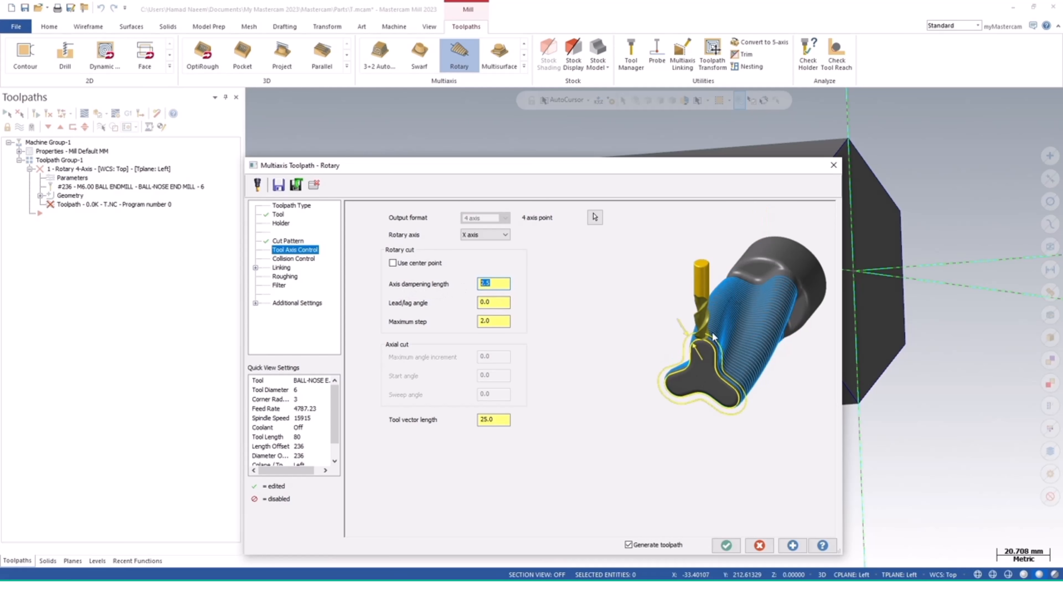
{"action": "left_click", "coordinate": [494, 302]}
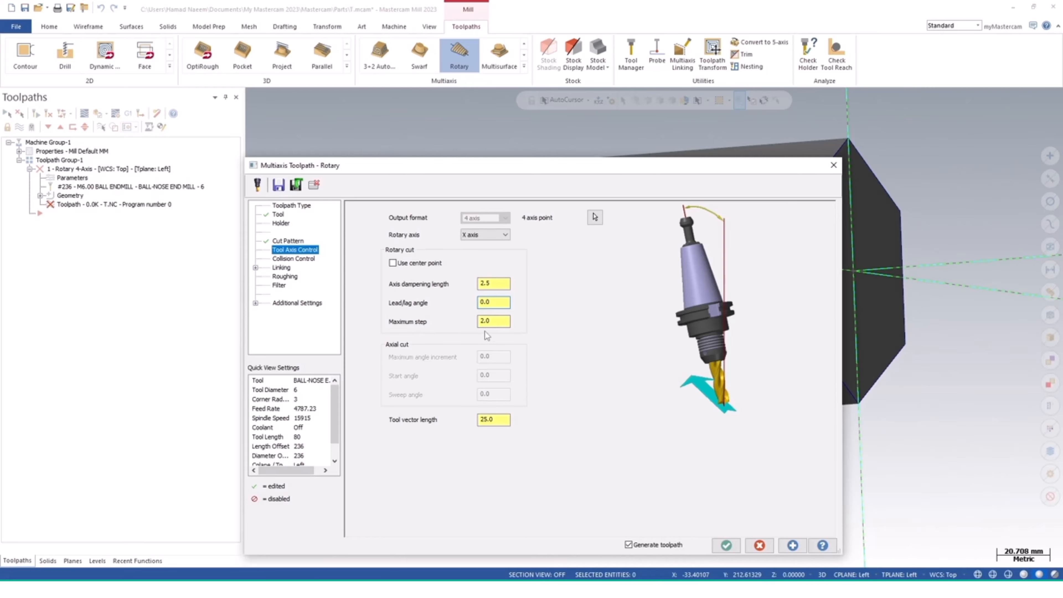
{"action": "left_click", "coordinate": [508, 322]}
{"action": "left_click_drag", "start_coordinate": [507, 322], "coordinate": [474, 337]}
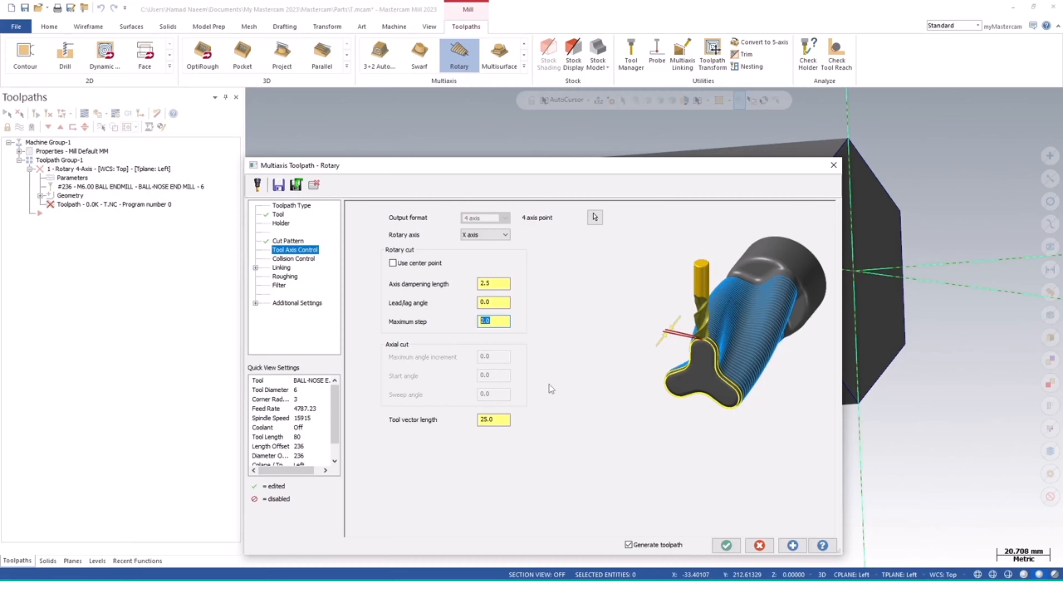
{"action": "left_click_drag", "start_coordinate": [501, 323], "coordinate": [468, 323]}
Review the collision control, linking, roughing, filter and plane settings, and generate the rotary-cut toolpath.
{"action": "left_click", "coordinate": [295, 259]}
{"action": "left_click", "coordinate": [281, 268]}
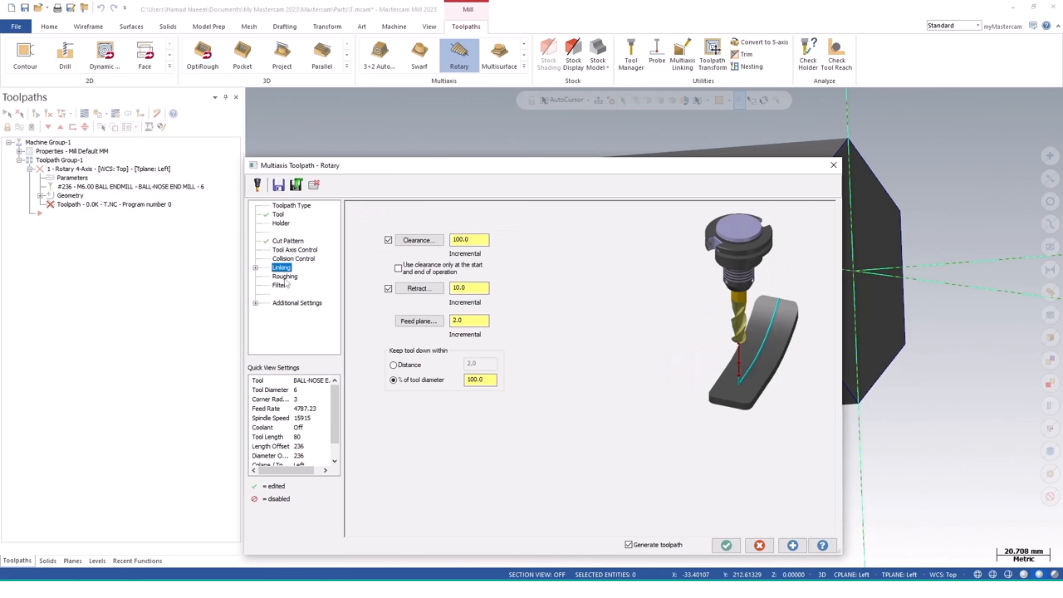
{"action": "left_click", "coordinate": [285, 276]}
{"action": "left_click", "coordinate": [279, 286]}
{"action": "left_click", "coordinate": [288, 303]}
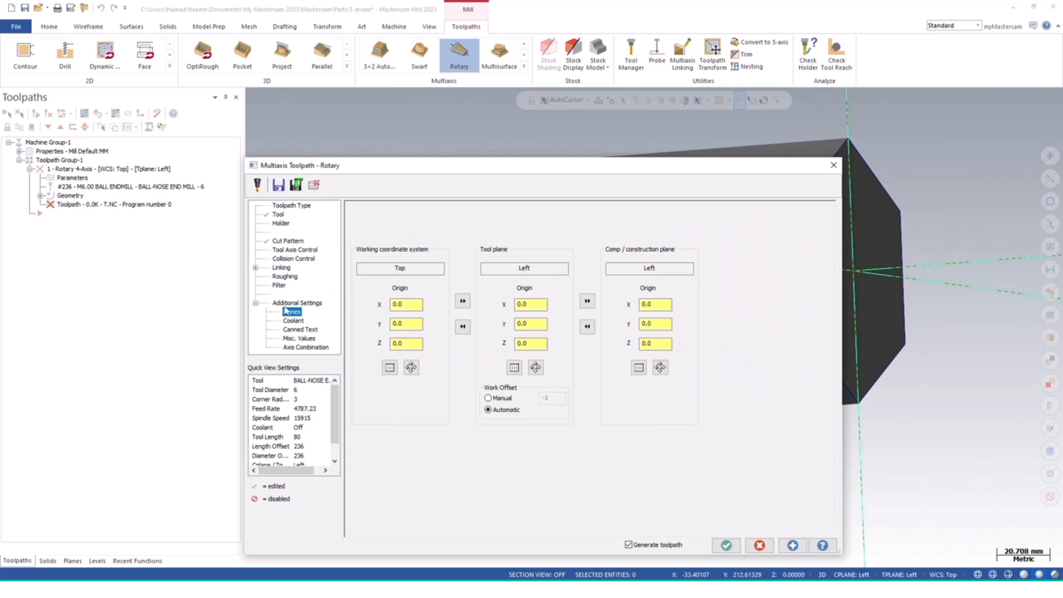
{"action": "left_click", "coordinate": [792, 545]}
{"action": "left_click", "coordinate": [726, 545]}
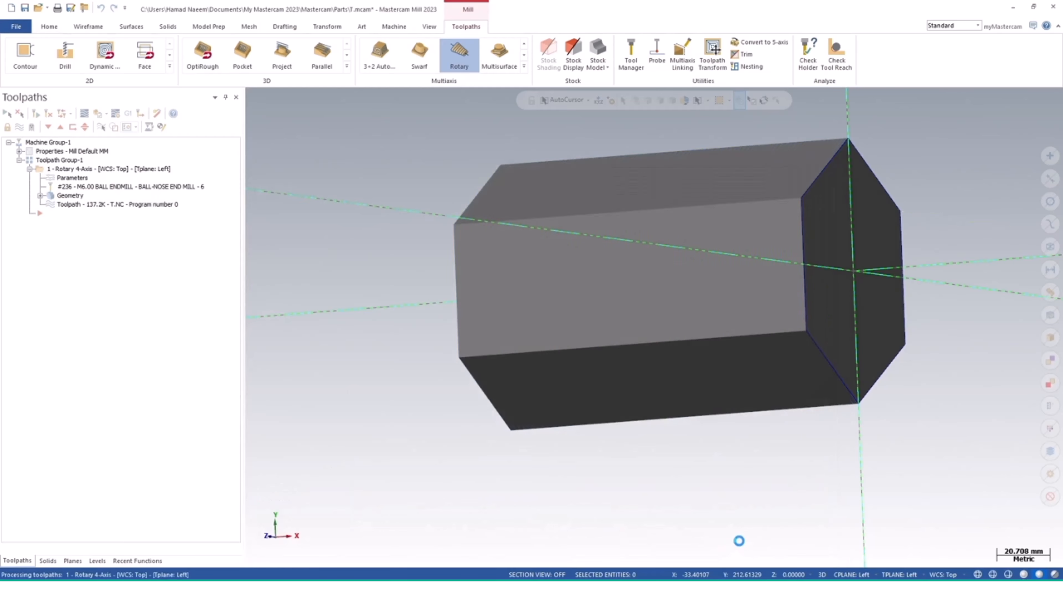
Backplot the Rotary toolpath at a slightly reduced playback speed to watch the tool motion.
{"action": "mouse_move", "coordinate": [765, 242]}
{"action": "middle_mouse_down"}
{"action": "mouse_move", "coordinate": [775, 279]}
{"action": "mouse_move", "coordinate": [676, 396]}
{"action": "mouse_move", "coordinate": [715, 342]}
{"action": "mouse_move", "coordinate": [716, 297]}
{"action": "middle_mouse_up"}
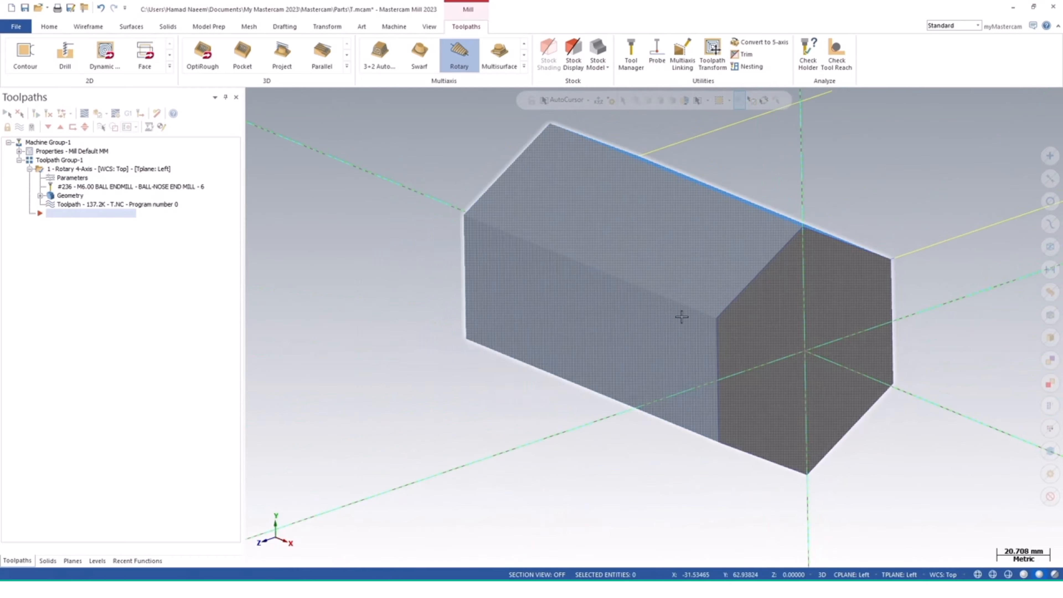
{"action": "left_click", "coordinate": [85, 114]}
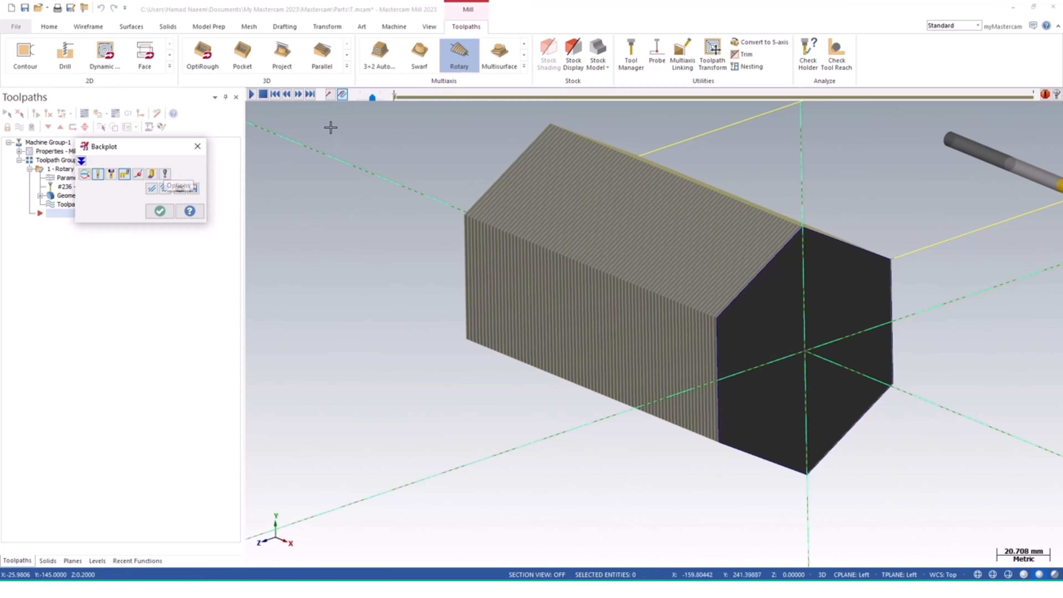
{"action": "left_click_drag", "start_coordinate": [373, 99], "coordinate": [366, 101]}
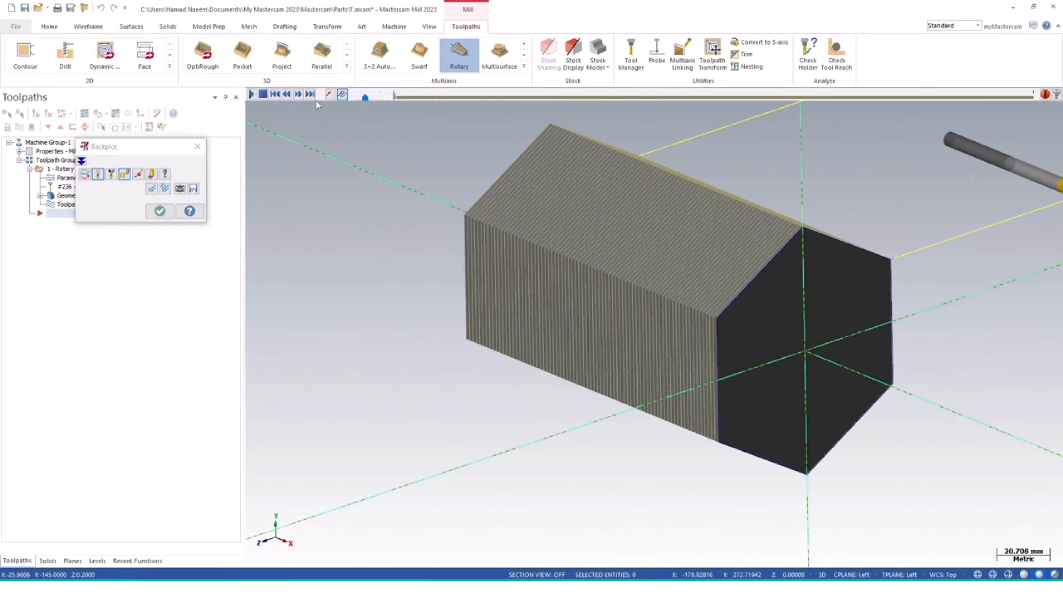
{"action": "left_click", "coordinate": [251, 95]}
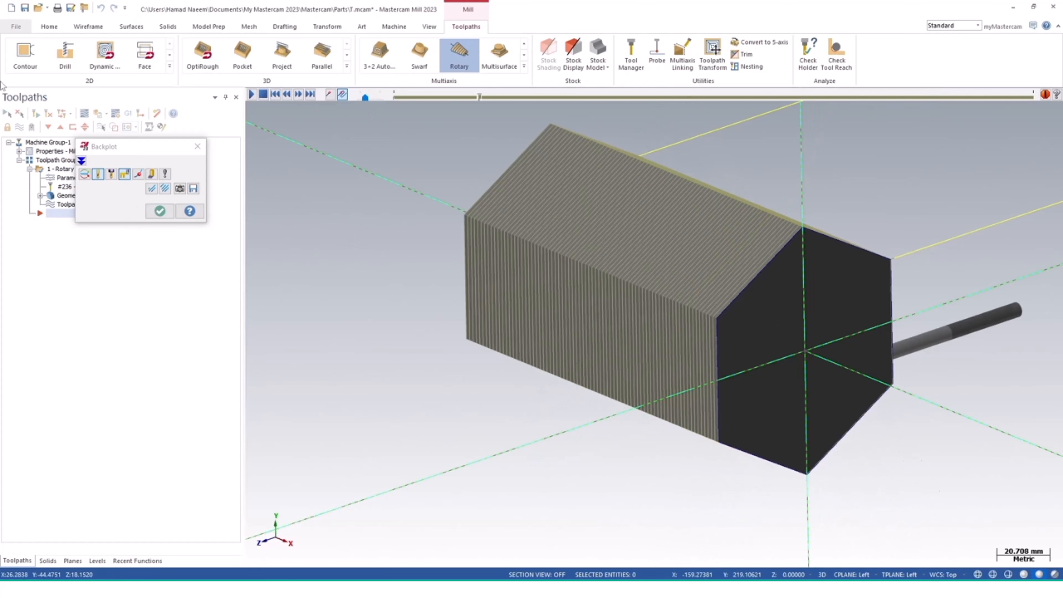
Enable Simulate Rotary Axis for the backplot, watch the bar rotate under the tool and close the backplot.
{"action": "left_click", "coordinate": [166, 175]}
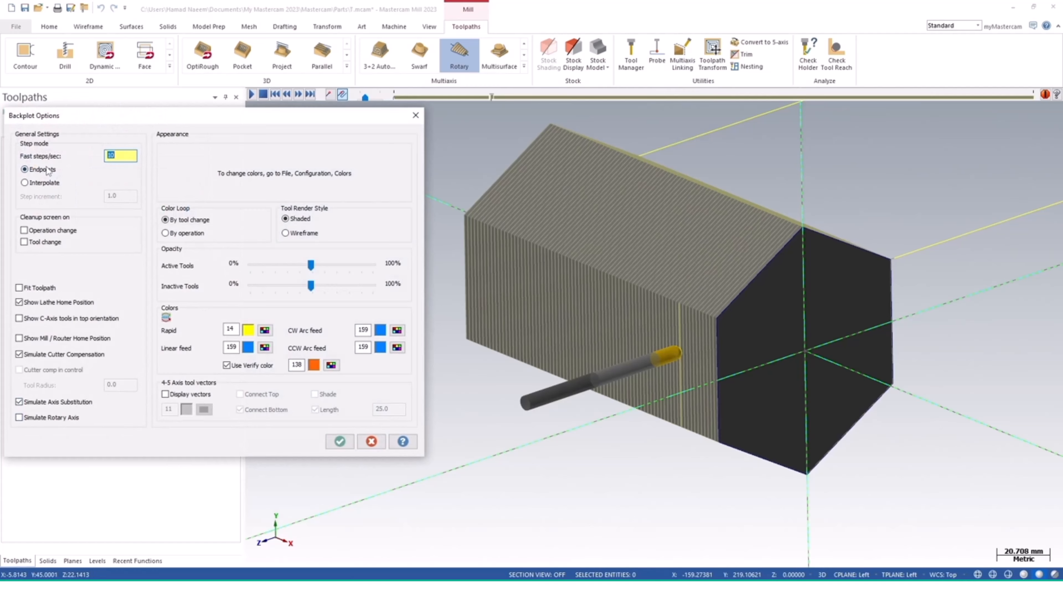
{"action": "left_click", "coordinate": [20, 418]}
{"action": "left_click", "coordinate": [339, 441]}
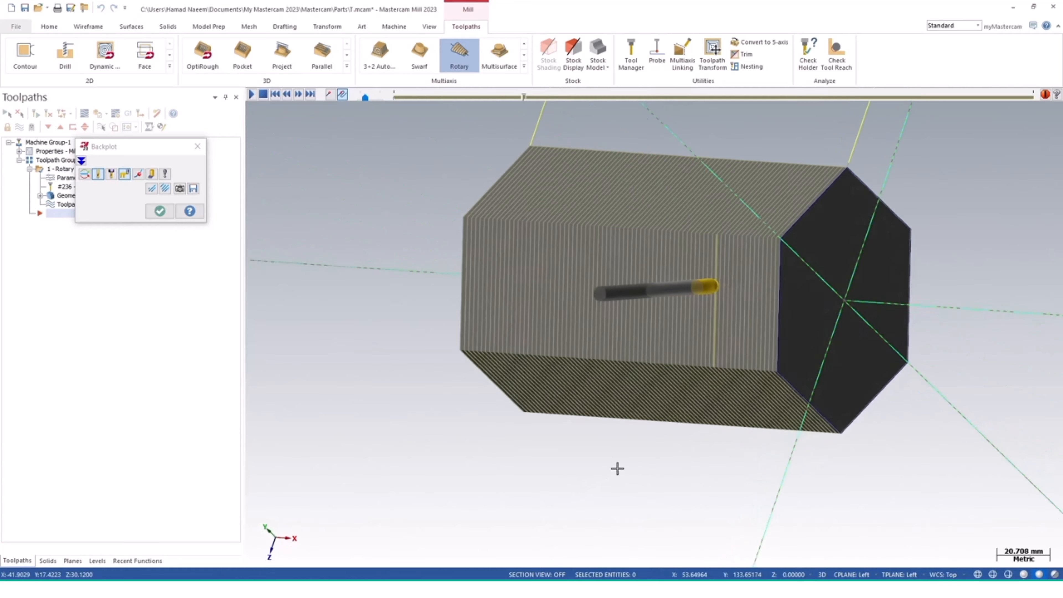
{"action": "scroll", "coordinate": [638, 455], "scroll_direction": "down", "scroll_amount": 3}
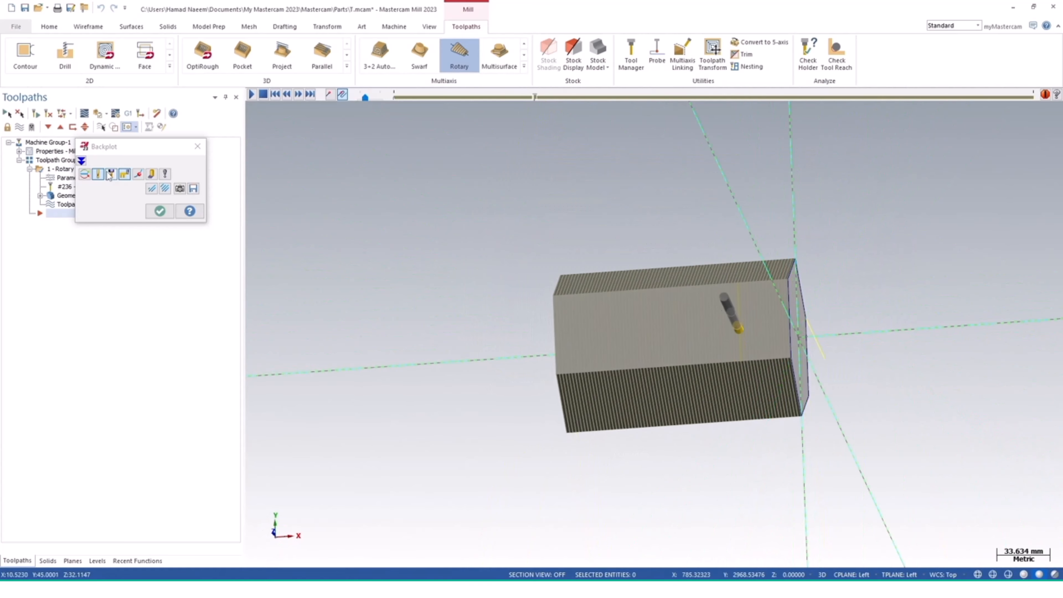
{"action": "left_click", "coordinate": [159, 211]}
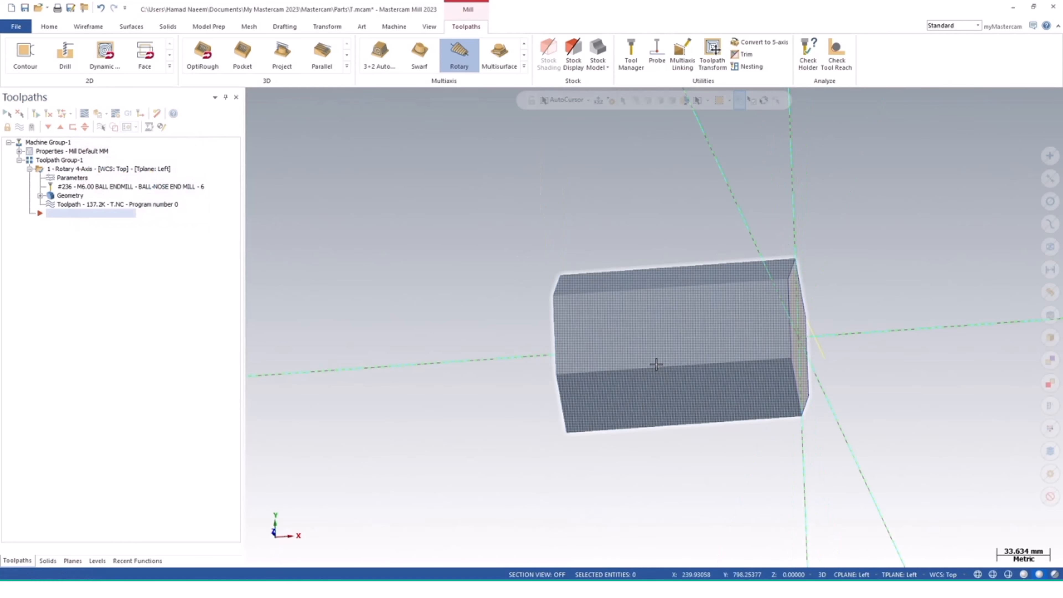
Reopen the Rotary toolpath's parameters and change the cutting method to Axial cut.
{"action": "middle_click_drag", "start_coordinate": [734, 332], "coordinate": [844, 280]}
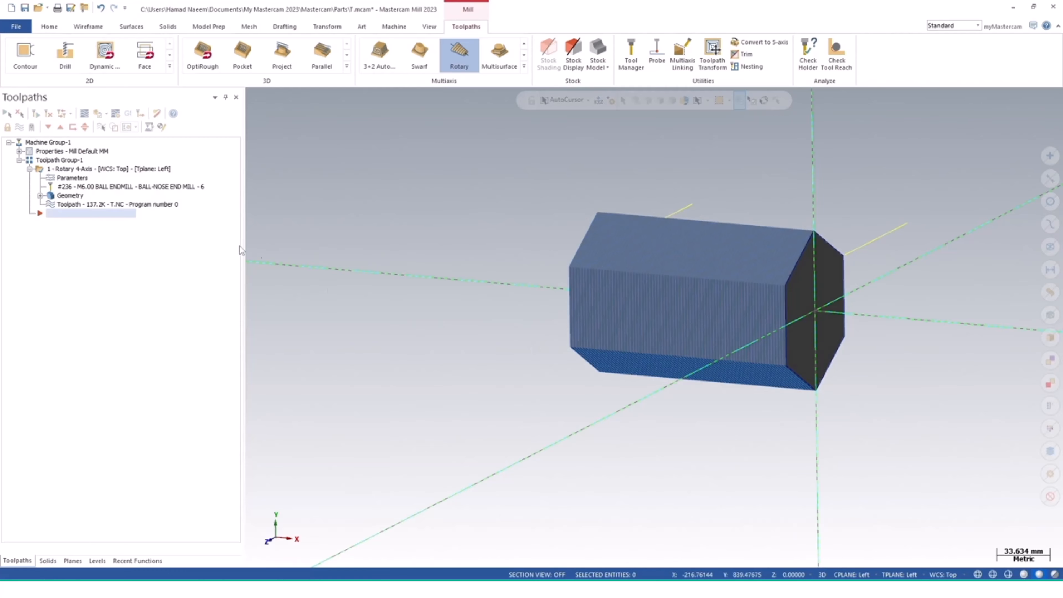
{"action": "left_click", "coordinate": [60, 180]}
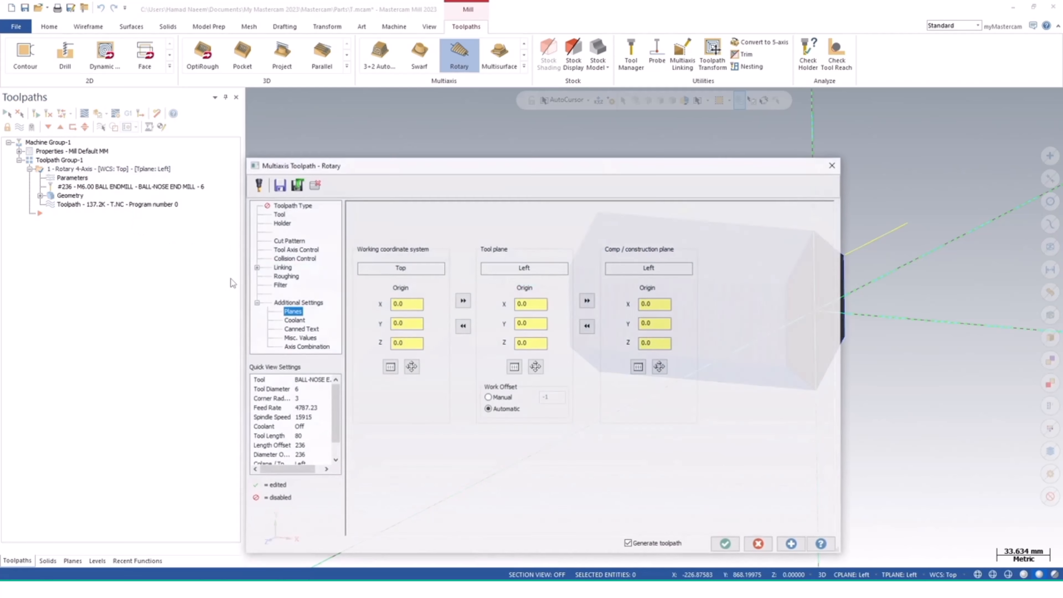
{"action": "left_click", "coordinate": [290, 243]}
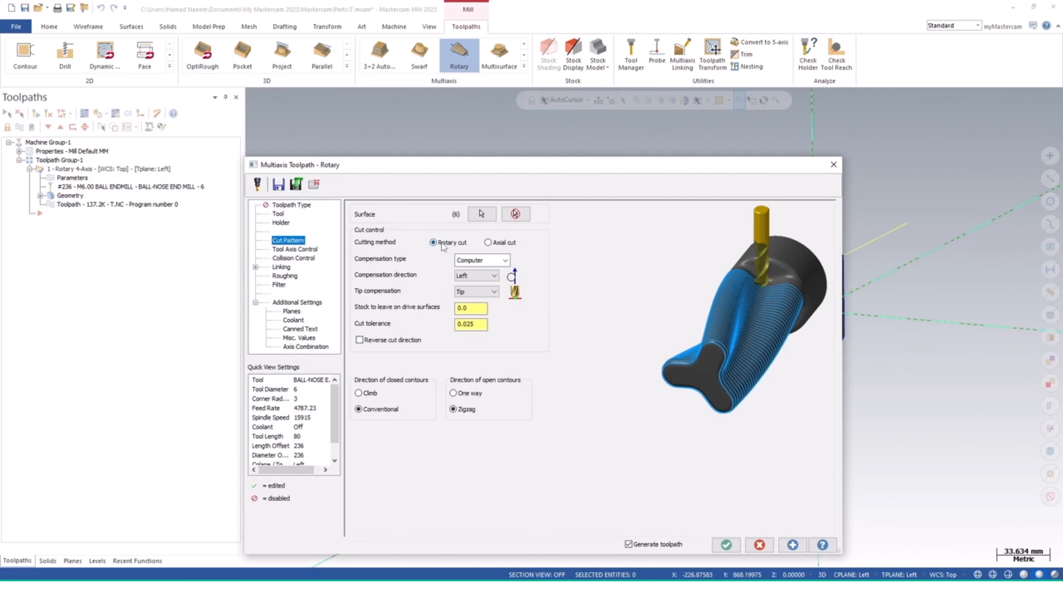
{"action": "left_click", "coordinate": [488, 244]}
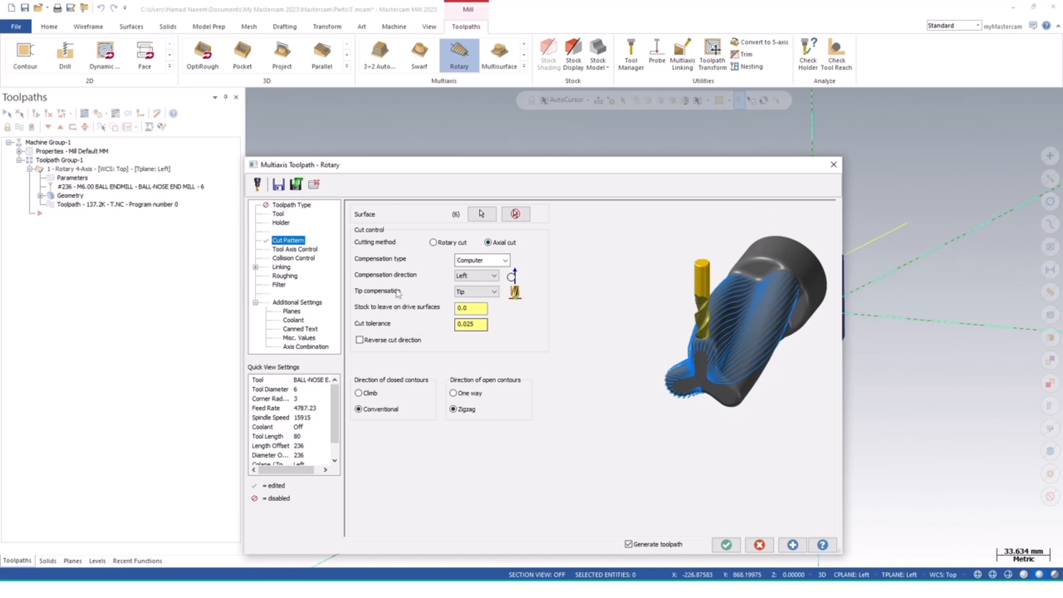
Set the axial cut's maximum angle increment to 6, start angle 0 and sweep angle 360, keep tool vector length 25, and generate the toolpath.
{"action": "left_click", "coordinate": [294, 250]}
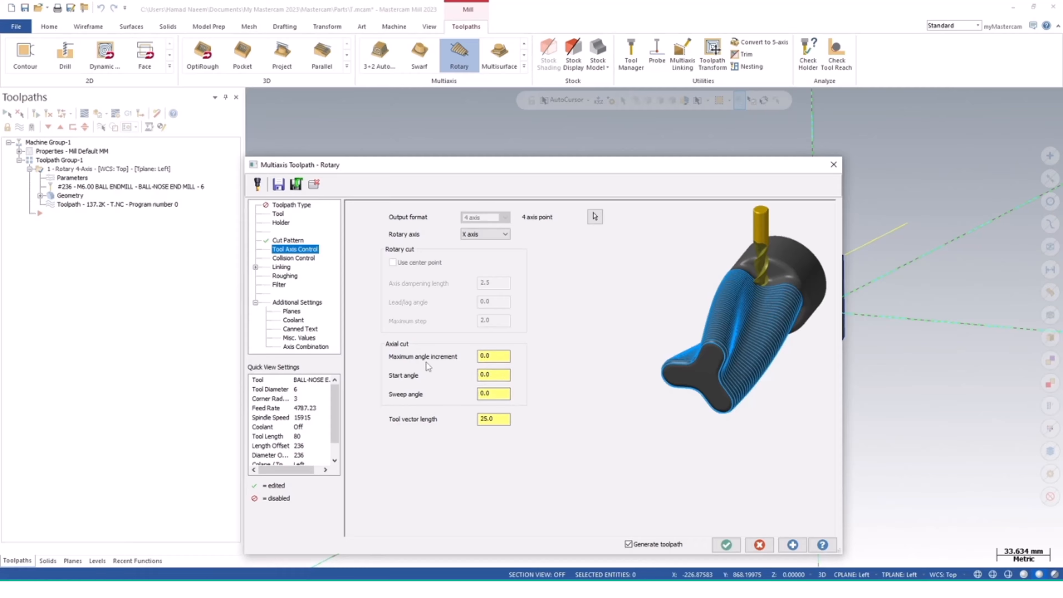
{"action": "left_click", "coordinate": [503, 355]}
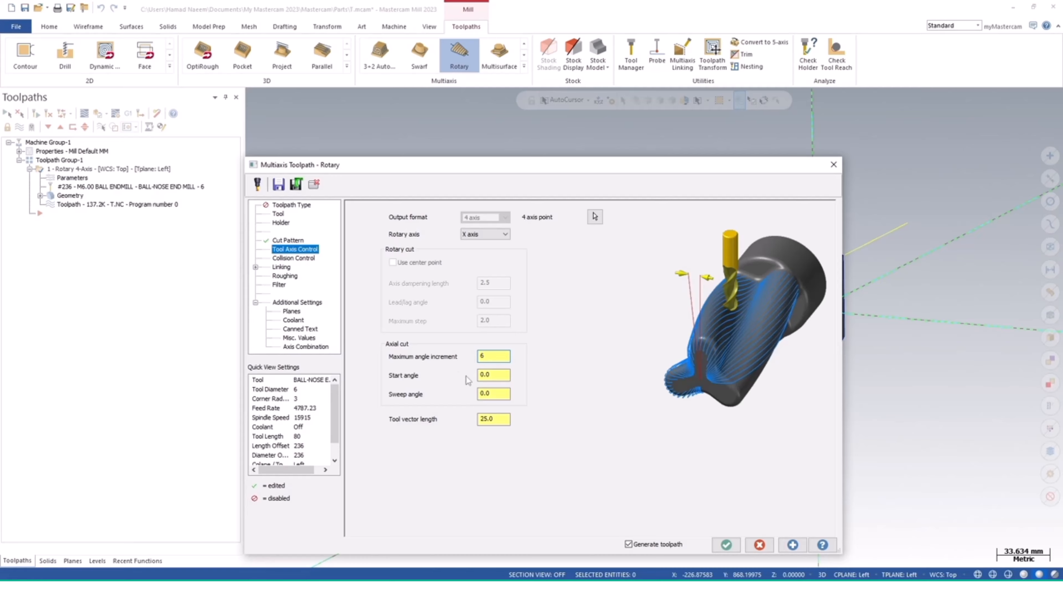
{"action": "left_click", "coordinate": [498, 375]}
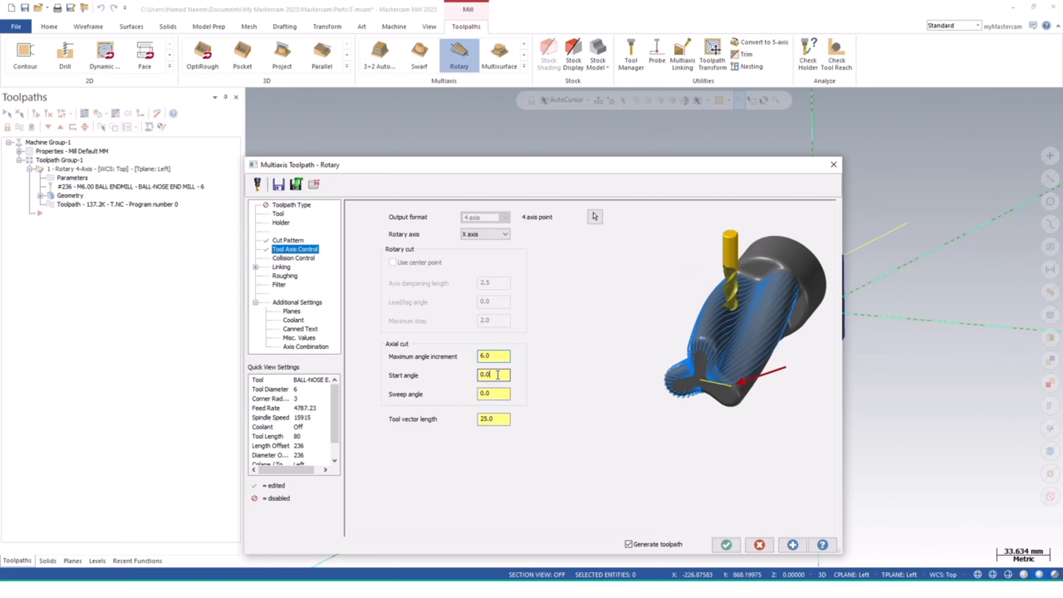
{"action": "left_click", "coordinate": [502, 392]}
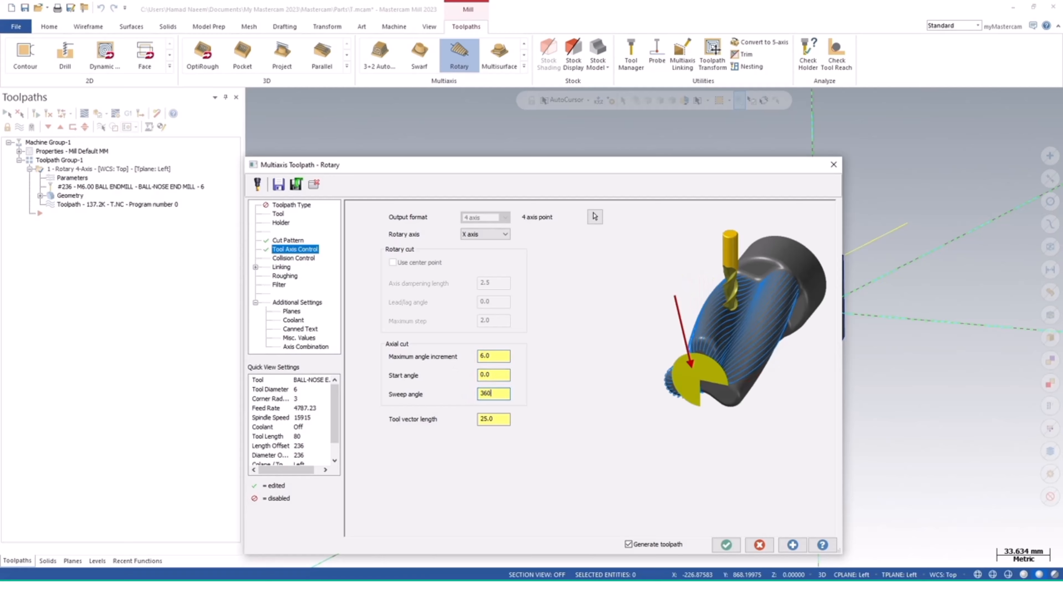
{"action": "left_click", "coordinate": [509, 420]}
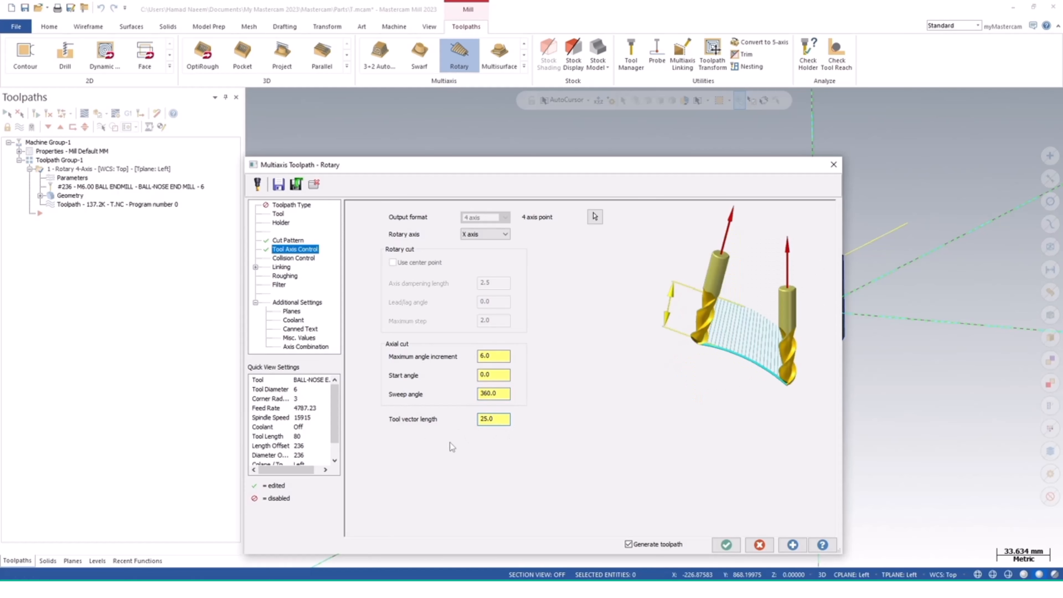
{"action": "left_click", "coordinate": [792, 545]}
{"action": "left_click_drag", "start_coordinate": [725, 174], "coordinate": [448, 117]}
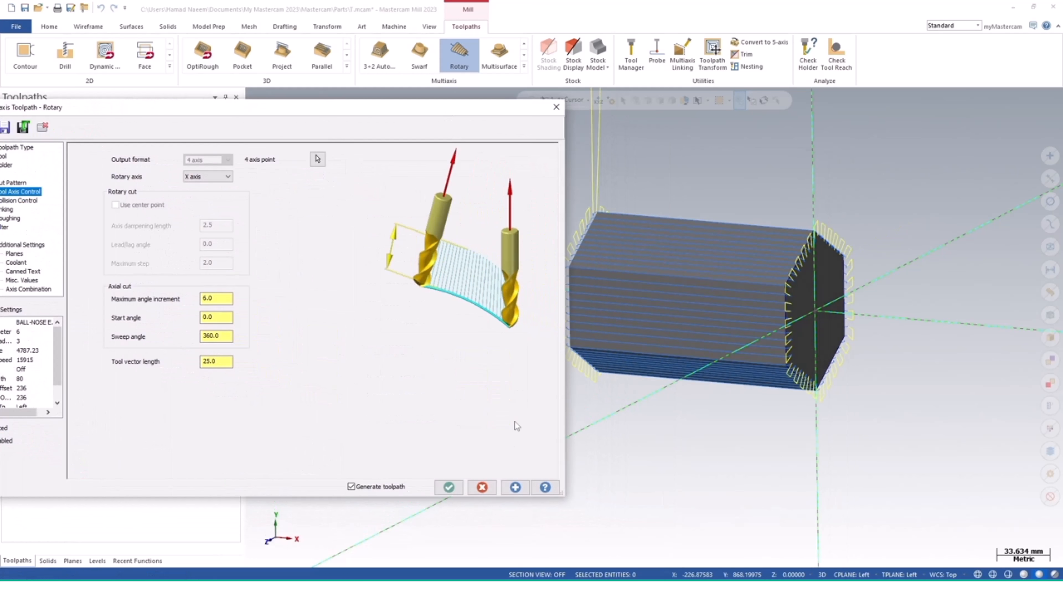
{"action": "left_click", "coordinate": [459, 493]}
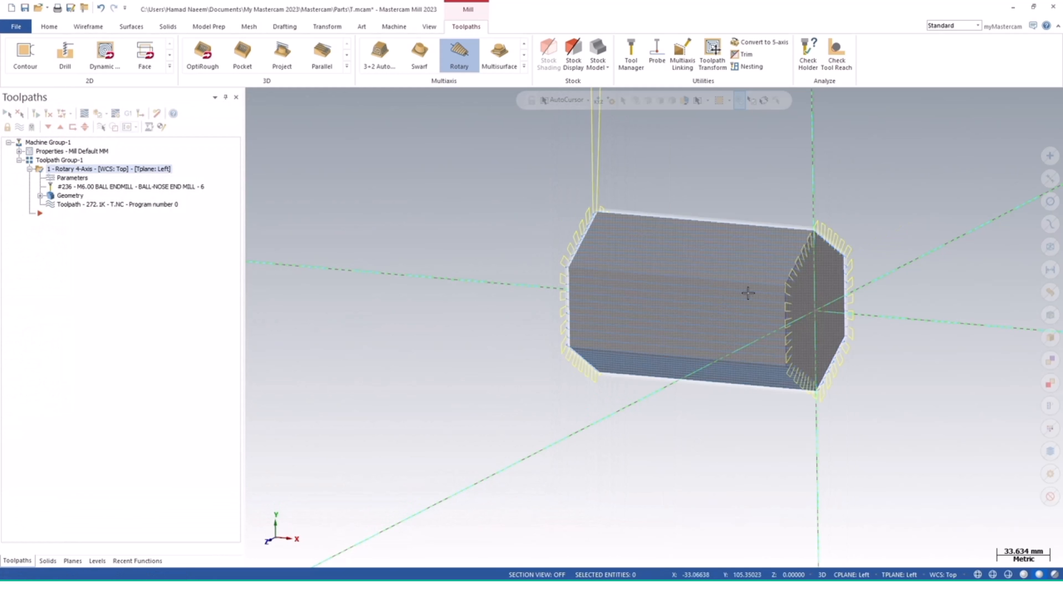
Backplot the axial-cut Rotary toolpath to watch the lengthwise passes around the hexagonal bar, and close the backplot.
{"action": "scroll", "coordinate": [765, 286], "scroll_direction": "up", "scroll_amount": 3}
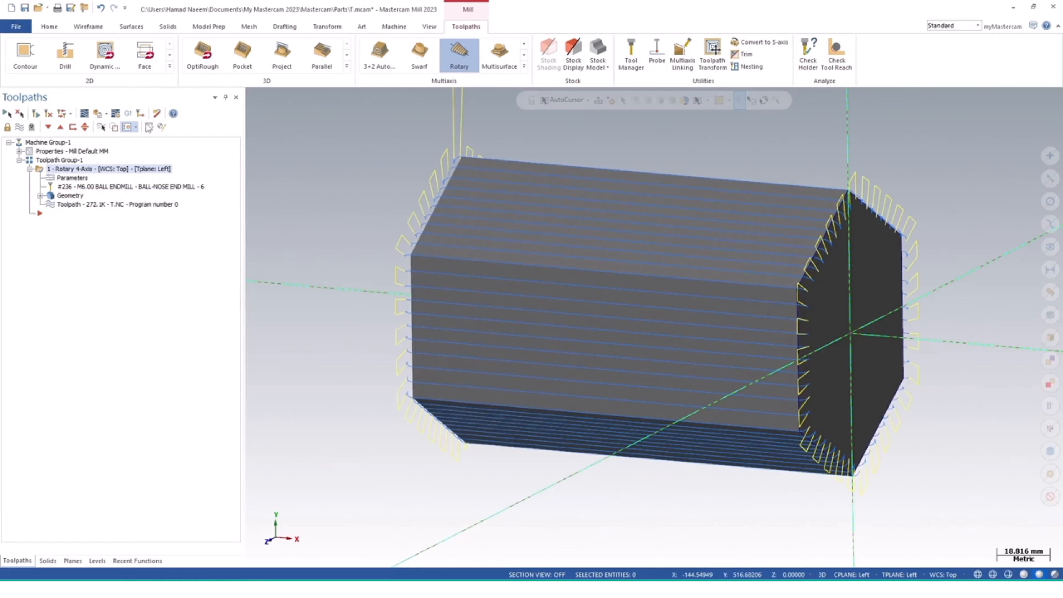
{"action": "left_click", "coordinate": [84, 114]}
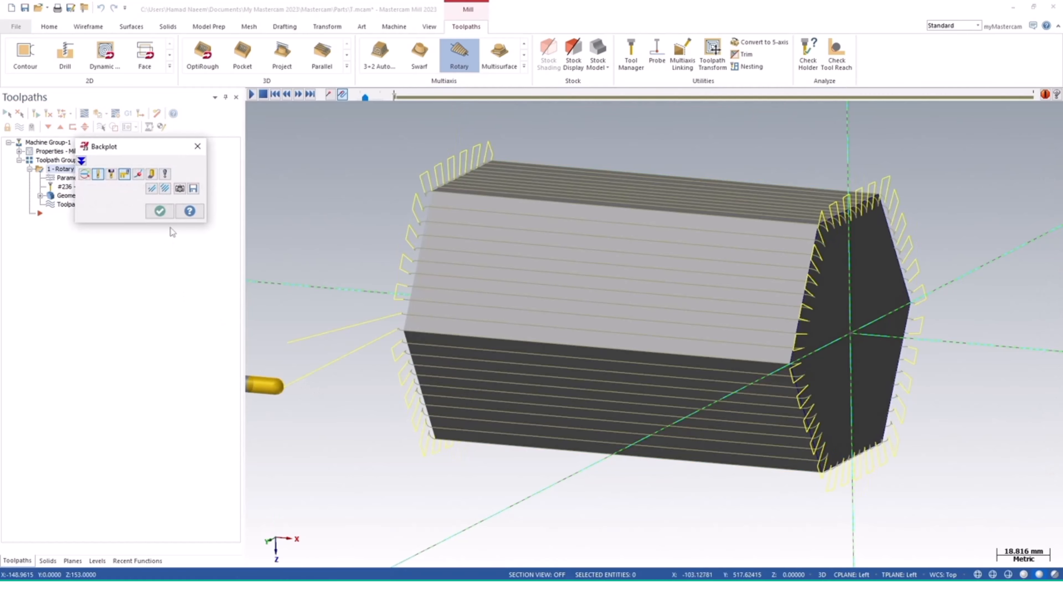
{"action": "left_click", "coordinate": [252, 94]}
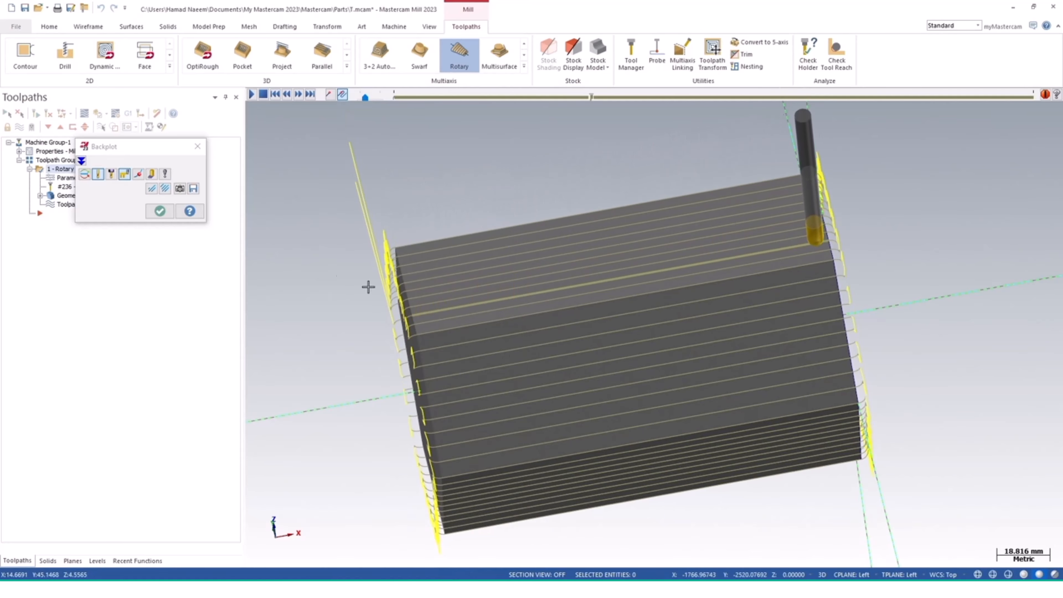
{"action": "left_click", "coordinate": [161, 211]}
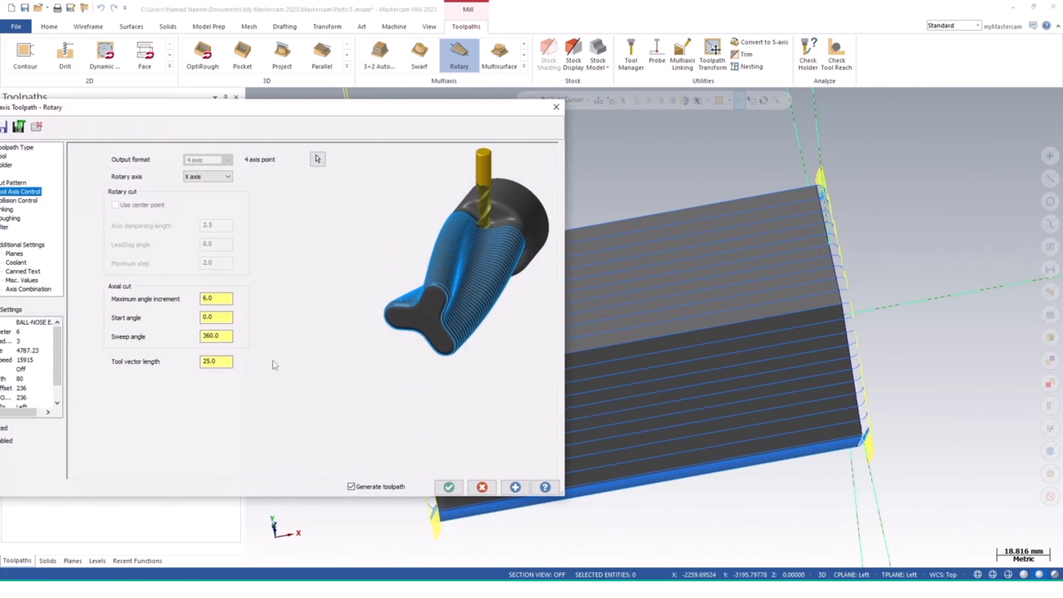
Reduce the axial cut's maximum angle increment to 1 in the Rotary toolpath's tool axis control and regenerate the toolpath.
{"action": "left_click_drag", "start_coordinate": [259, 112], "coordinate": [461, 112]}
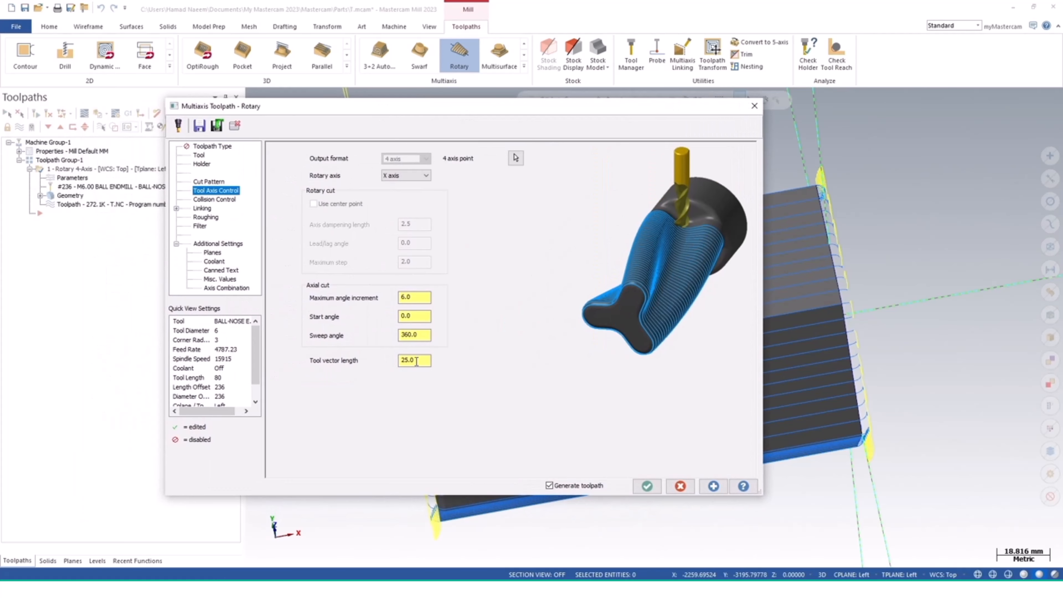
{"action": "left_click", "coordinate": [425, 365]}
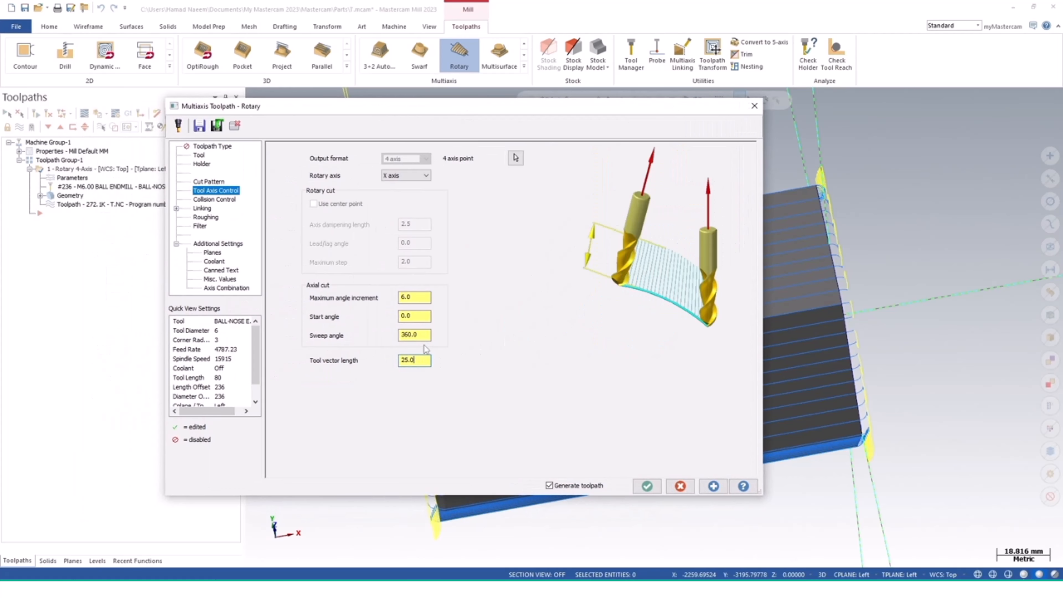
{"action": "left_click", "coordinate": [420, 300]}
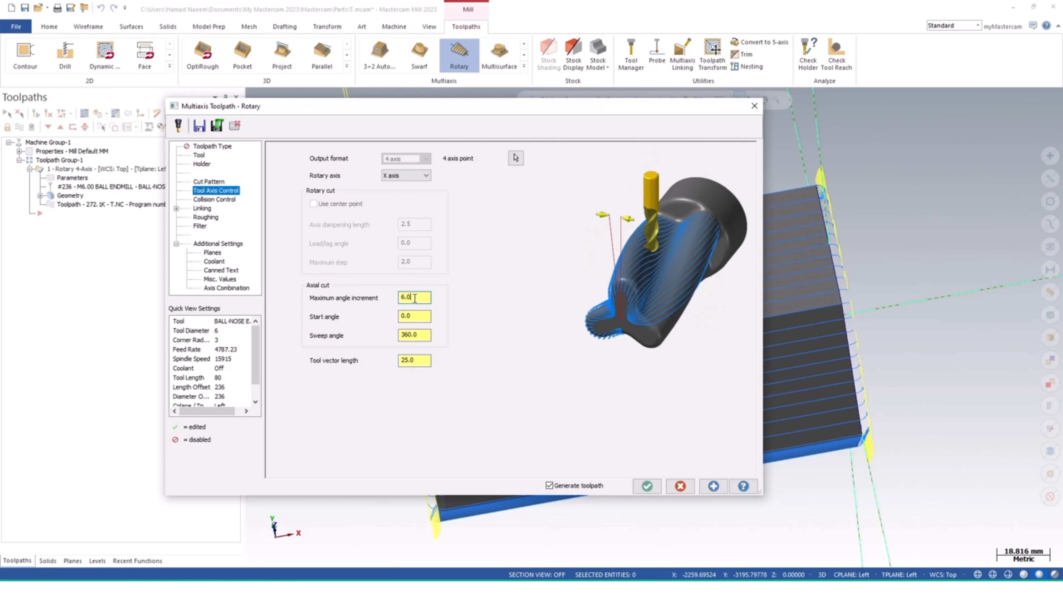
{"action": "type", "text": "1"}
{"action": "left_click", "coordinate": [723, 487]}
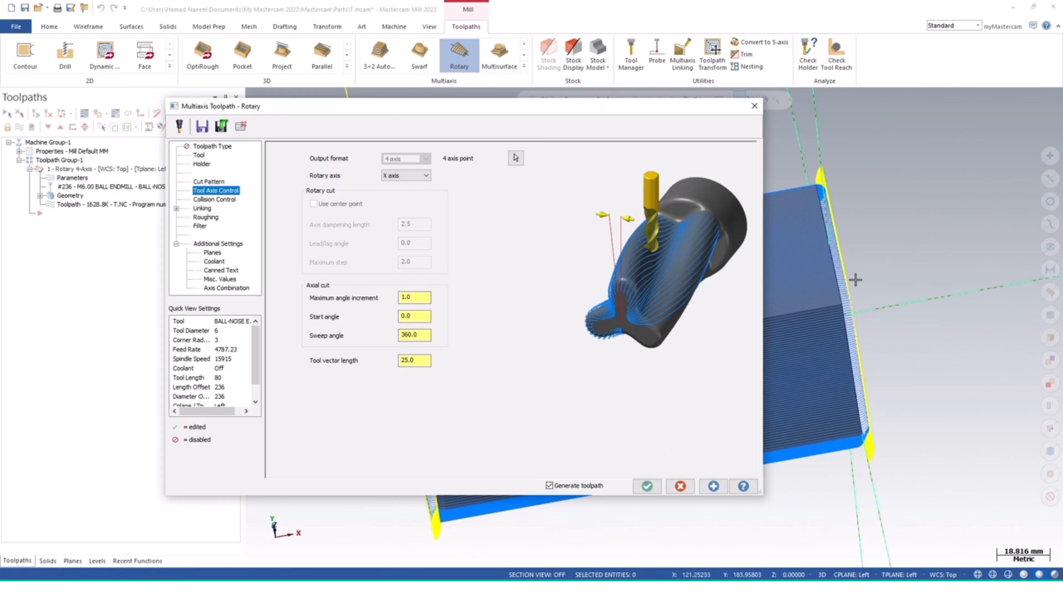
{"action": "left_click_drag", "start_coordinate": [655, 110], "coordinate": [508, 110]}
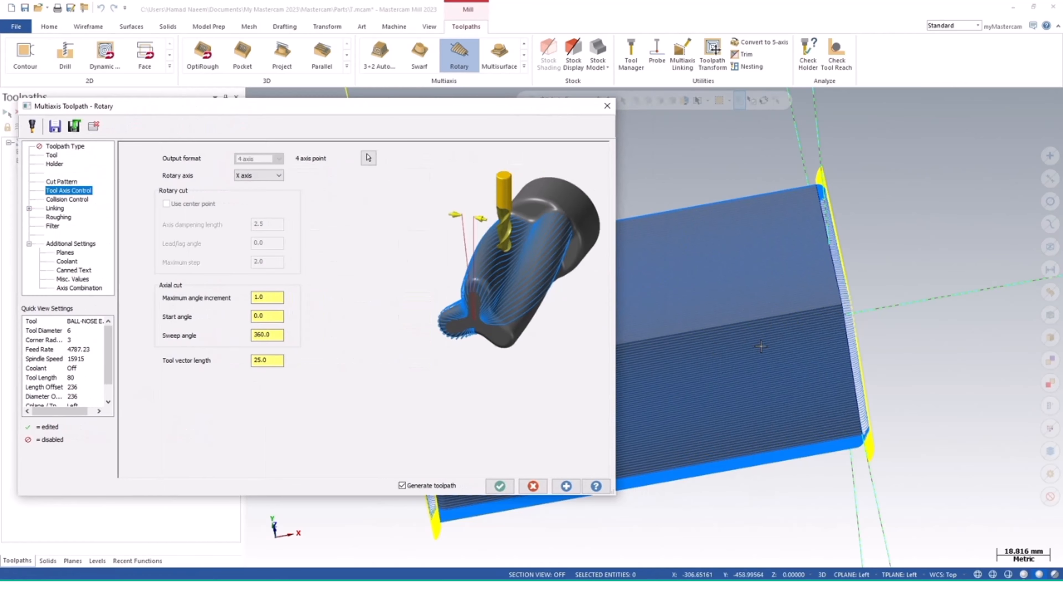
{"action": "left_click", "coordinate": [499, 486]}
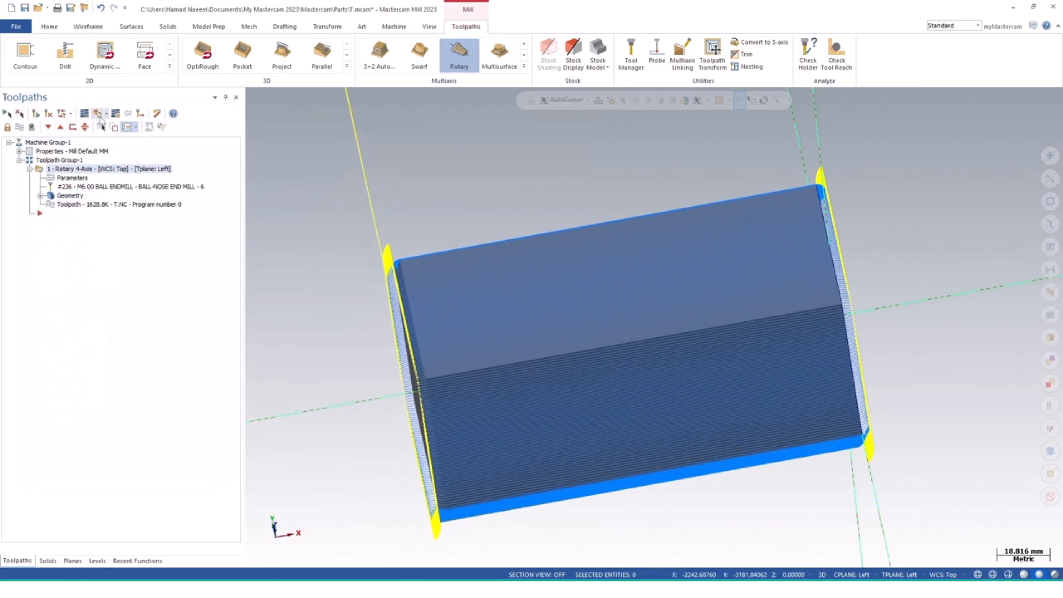
Backplot the finer axial toolpath at a slightly increased playback speed, examine the passes around the bar and close the backplot.
{"action": "left_click", "coordinate": [84, 114]}
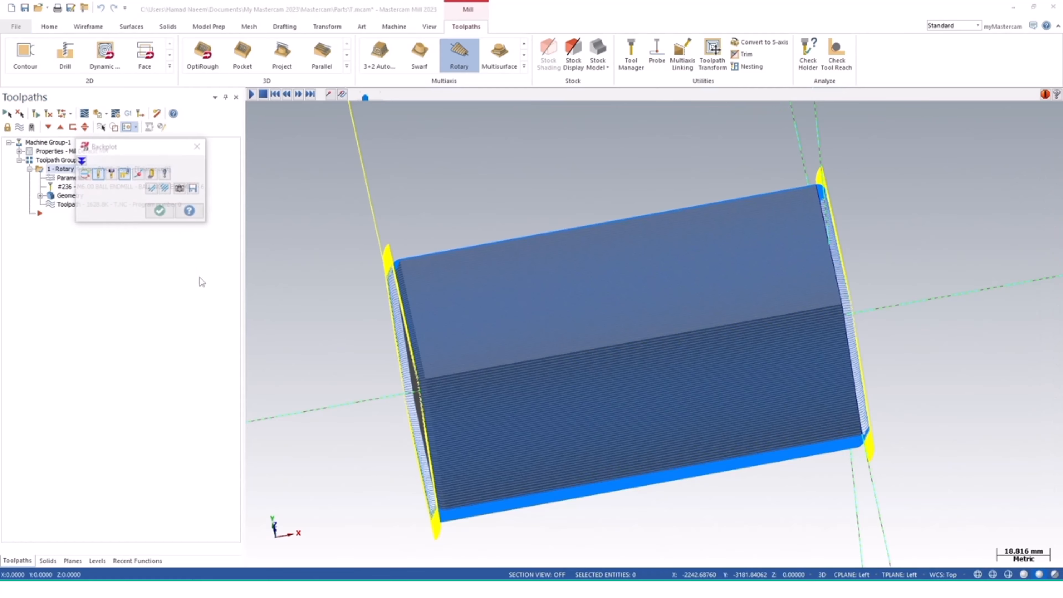
{"action": "left_click", "coordinate": [252, 94]}
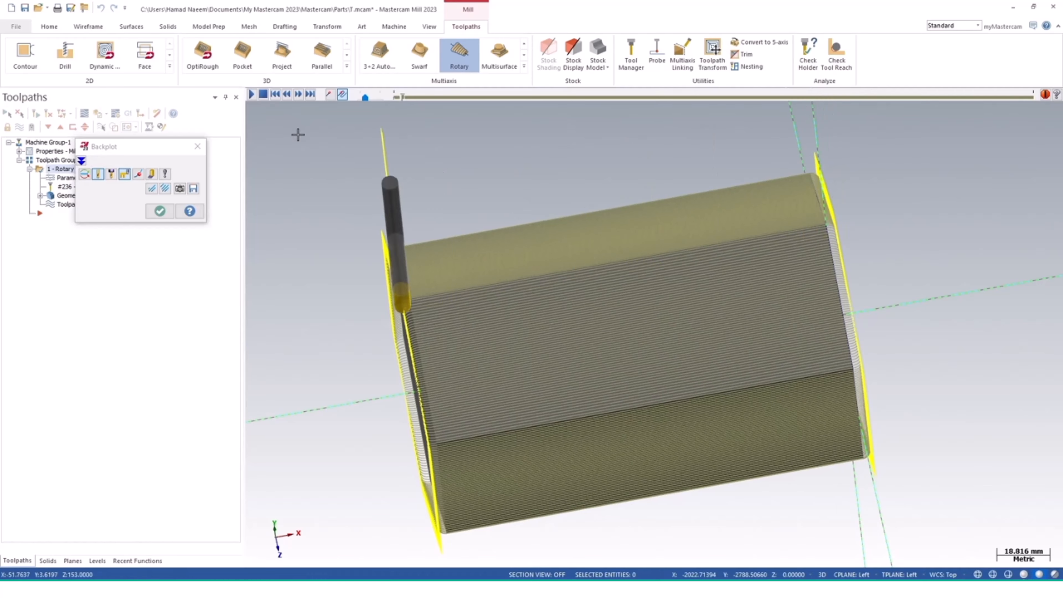
{"action": "left_click_drag", "start_coordinate": [365, 98], "coordinate": [374, 98]}
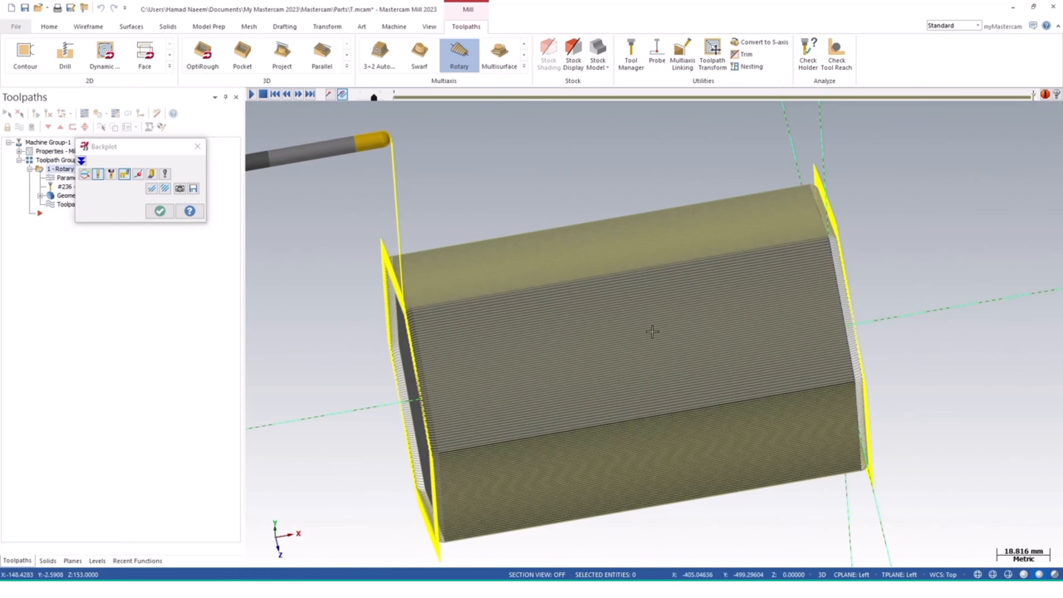
{"action": "middle_click_drag", "start_coordinate": [703, 378], "coordinate": [745, 354]}
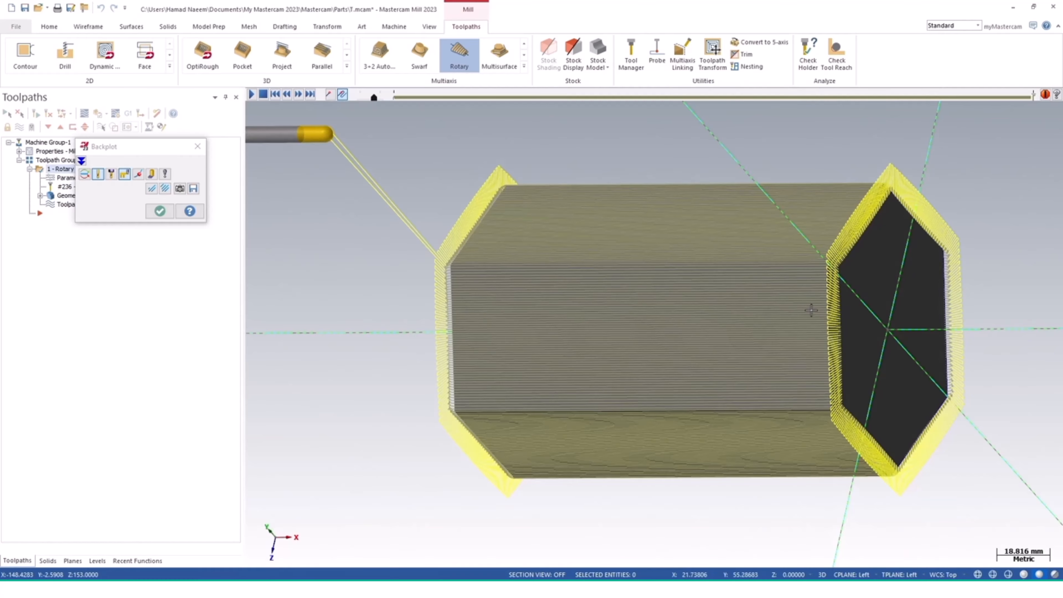
{"action": "middle_click_drag", "start_coordinate": [832, 317], "coordinate": [744, 340], "text": "ctrl"}
{"action": "middle_click_drag", "start_coordinate": [668, 368], "coordinate": [675, 394]}
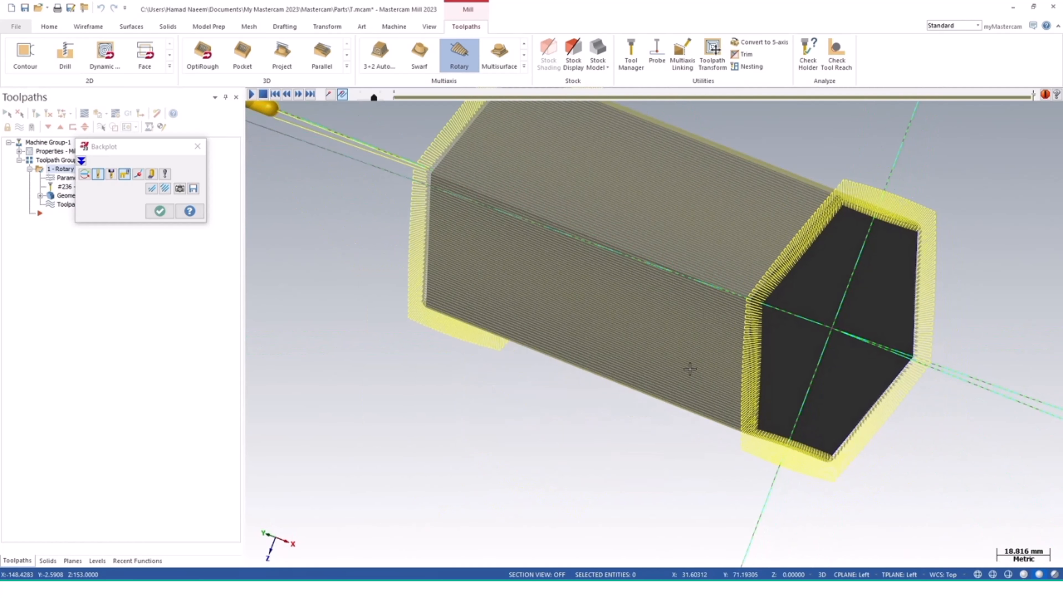
{"action": "scroll", "coordinate": [689, 368], "scroll_direction": "down", "scroll_amount": 2}
{"action": "left_click", "coordinate": [159, 211]}
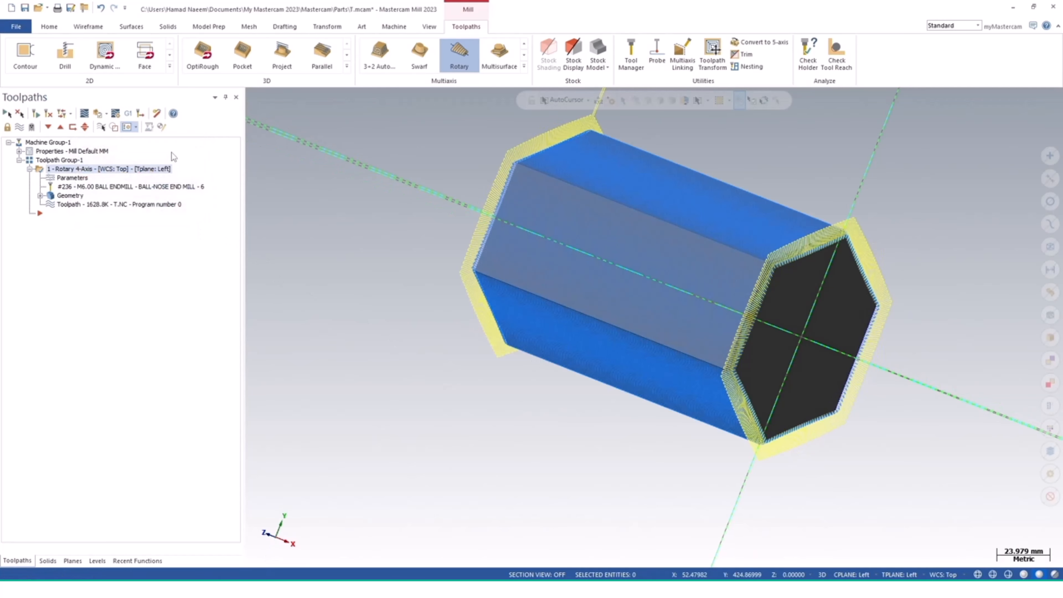
{"action": "middle_click_drag", "start_coordinate": [619, 318], "coordinate": [636, 345]}
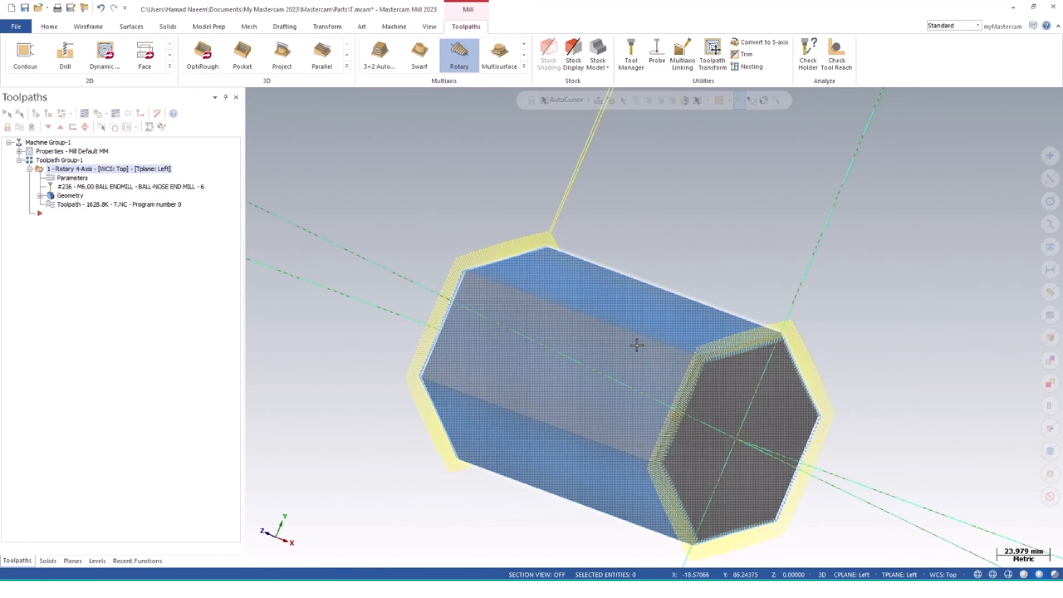